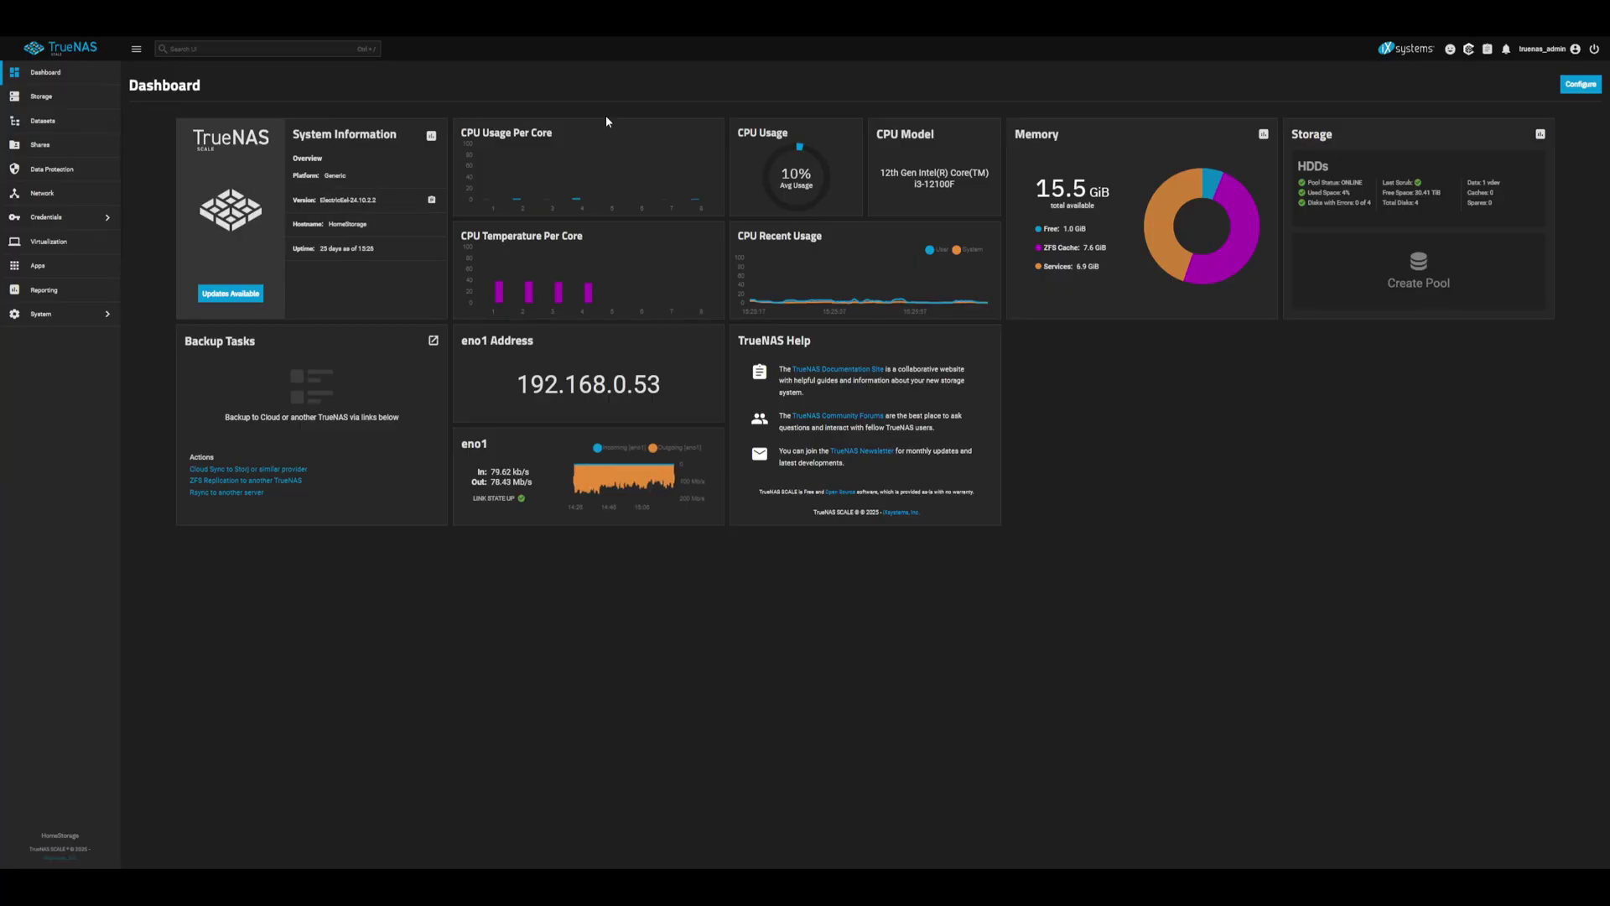
# Find Pi-hole in the Apps catalog by searching 'piho' and start its installation.
pyautogui.click(99, 267)
pyautogui.click(1567, 94)
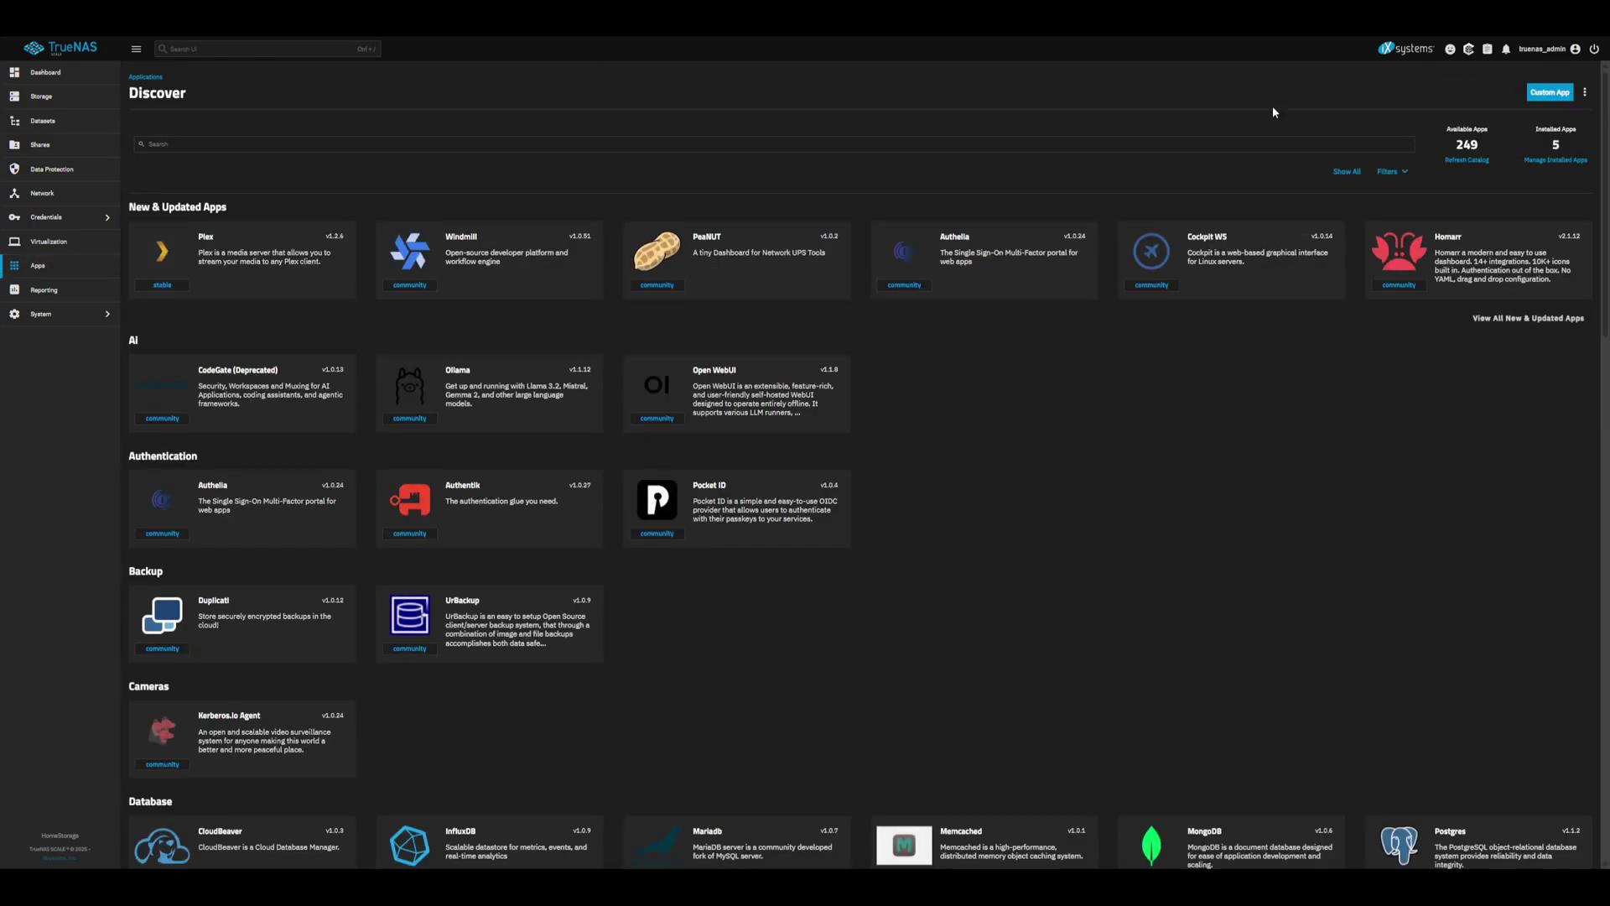
pyautogui.click(319, 137)
pyautogui.write('piho')
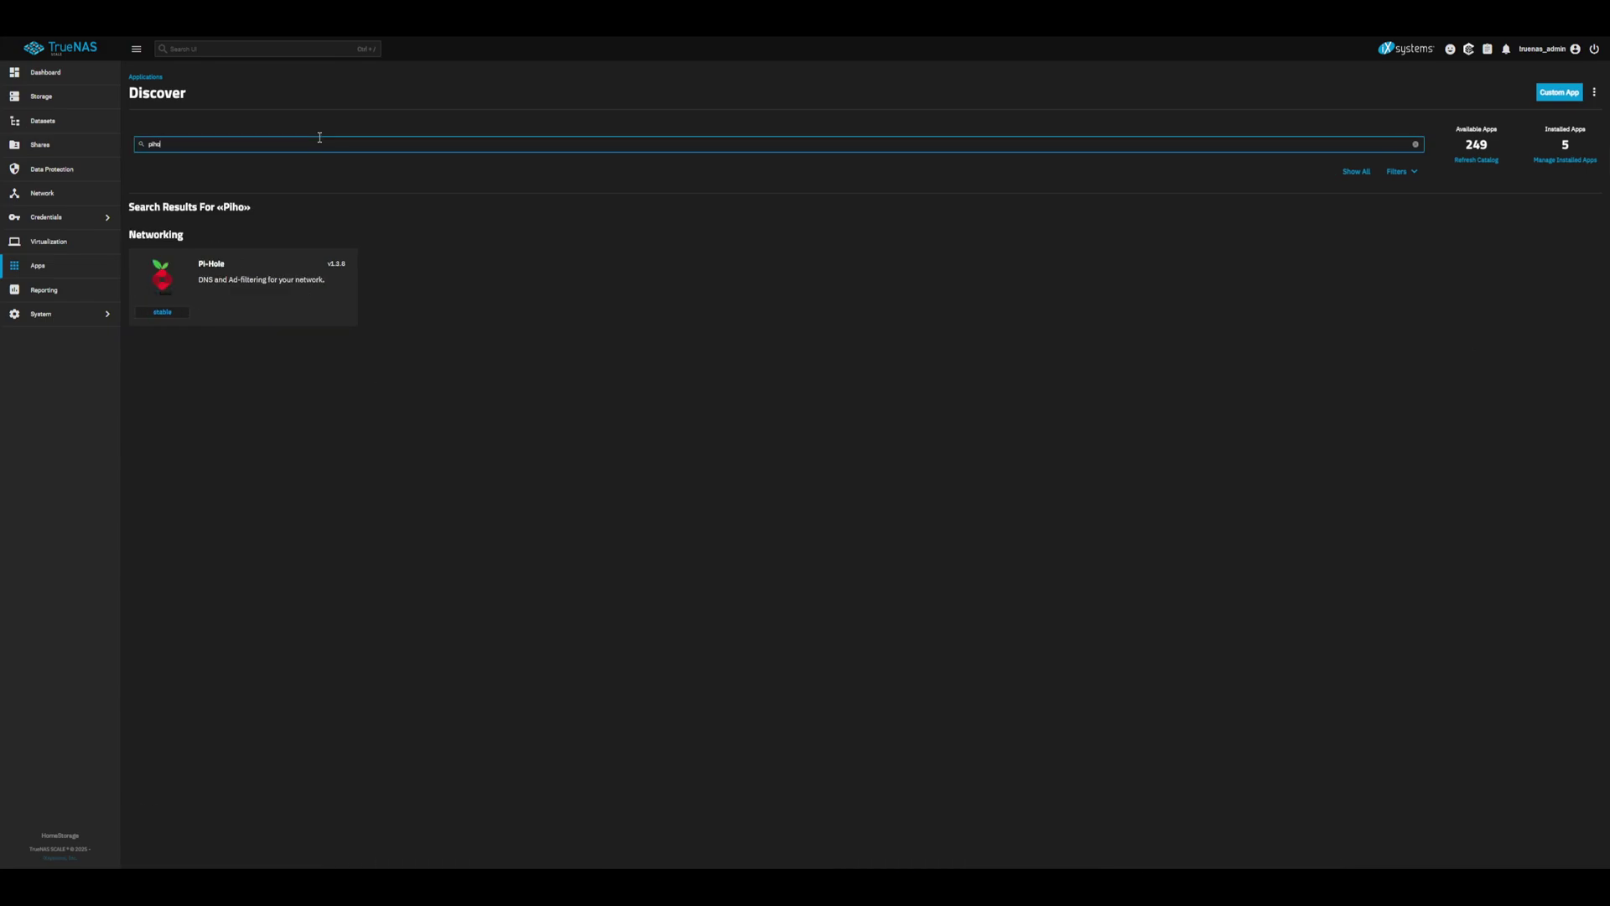
pyautogui.click(241, 284)
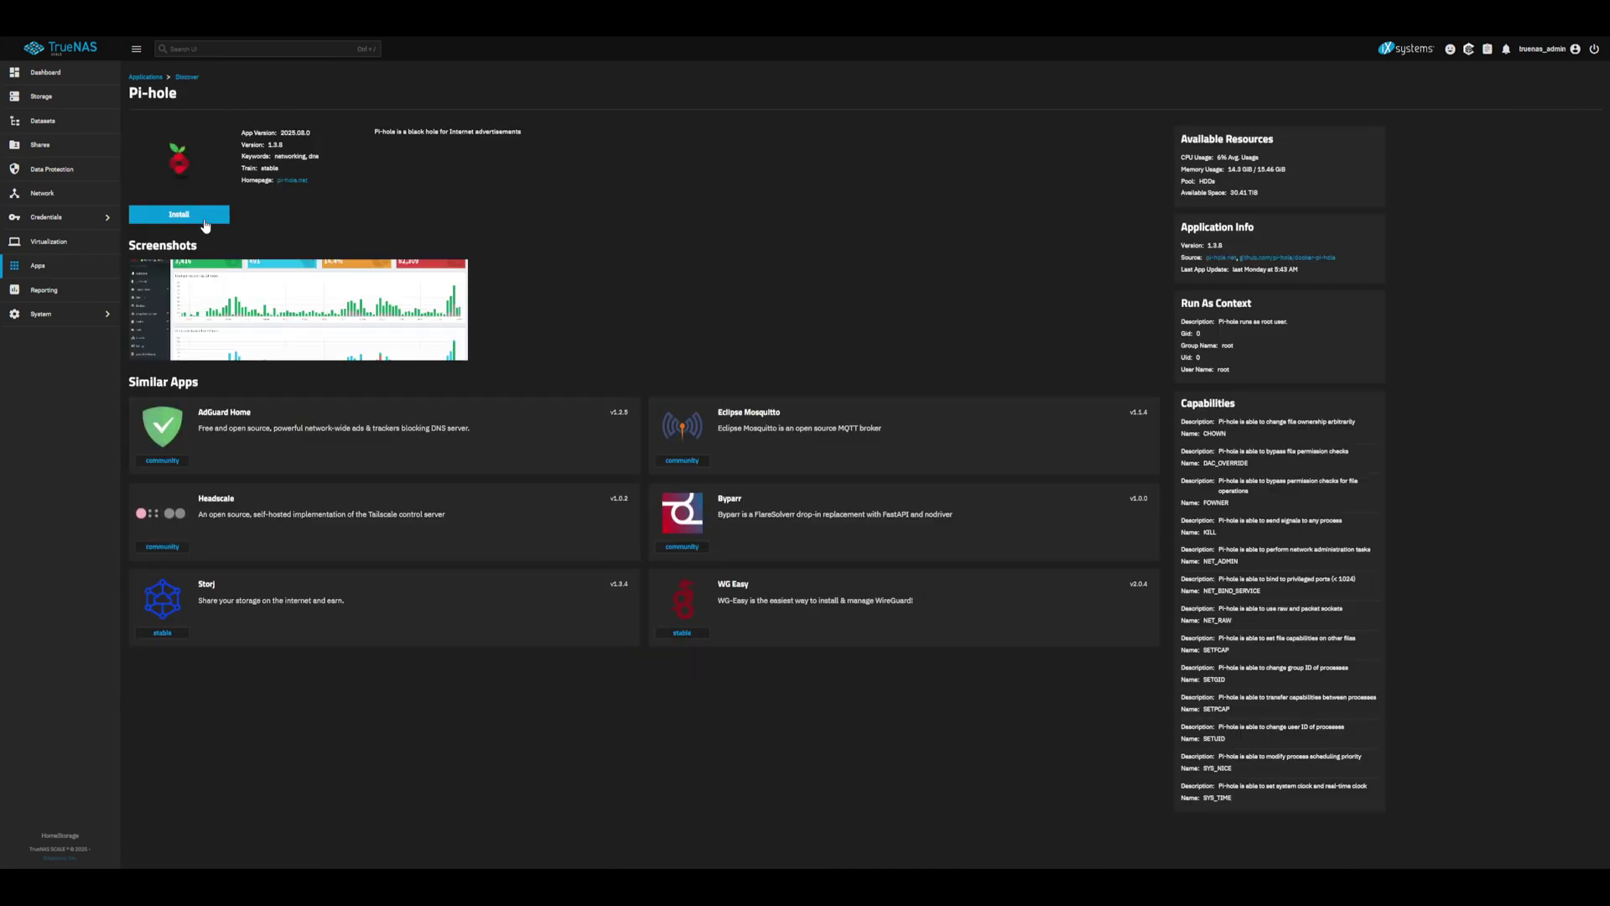
pyautogui.click(204, 219)
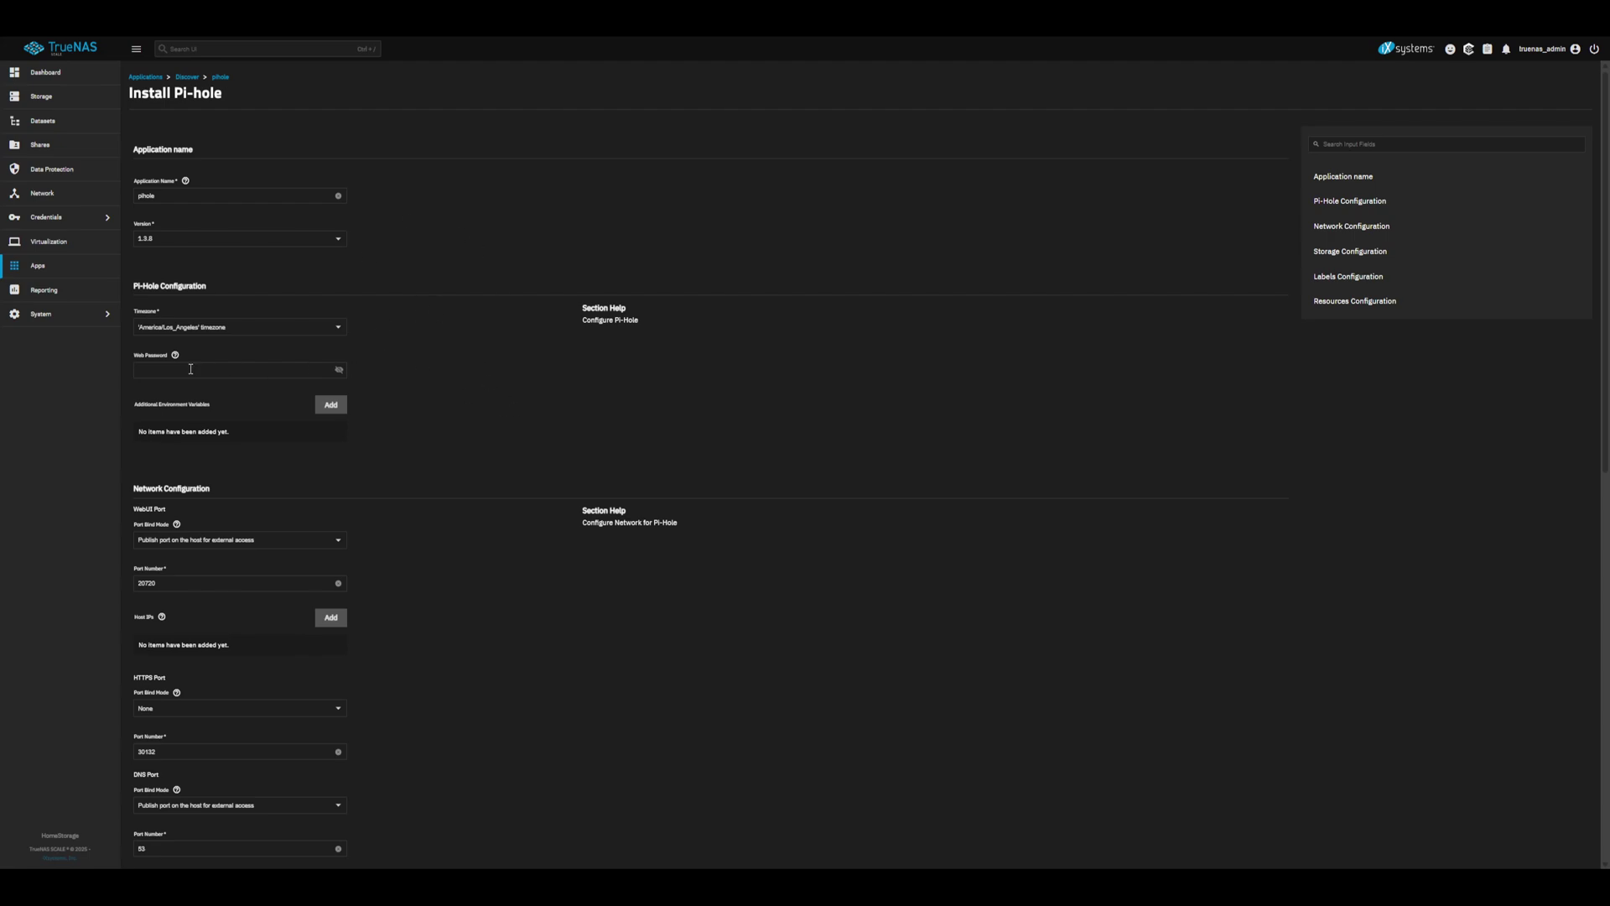
# Set the Pi-hole web password, enable Host Network, and install the app.
pyautogui.click(148, 368)
pyautogui.scroll(-5, 417, 522)
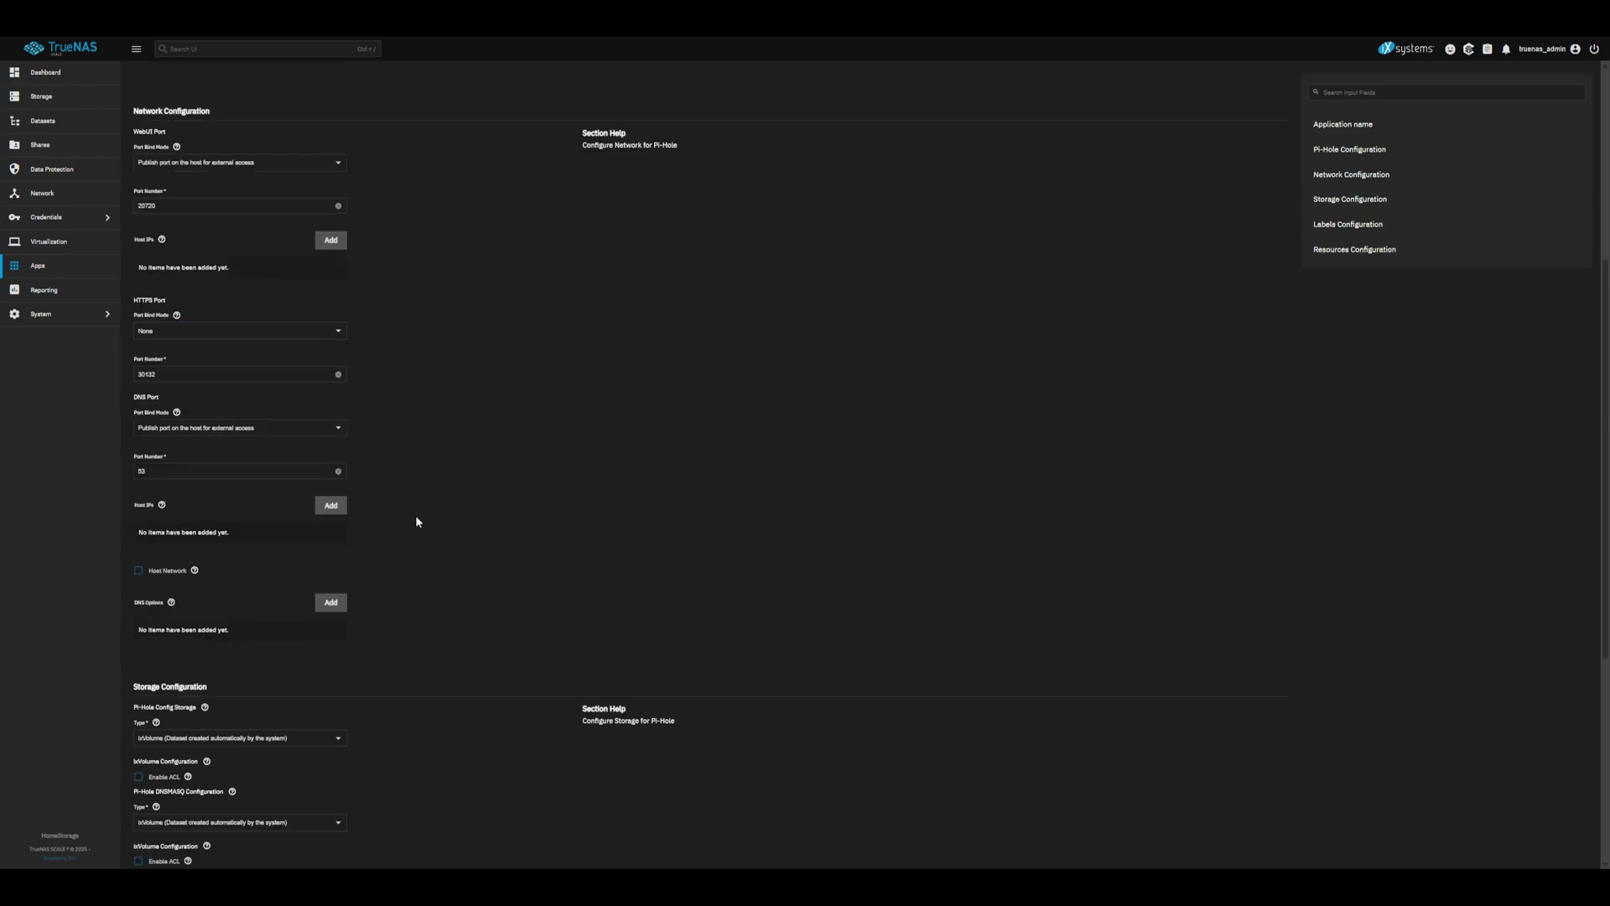
pyautogui.click(139, 572)
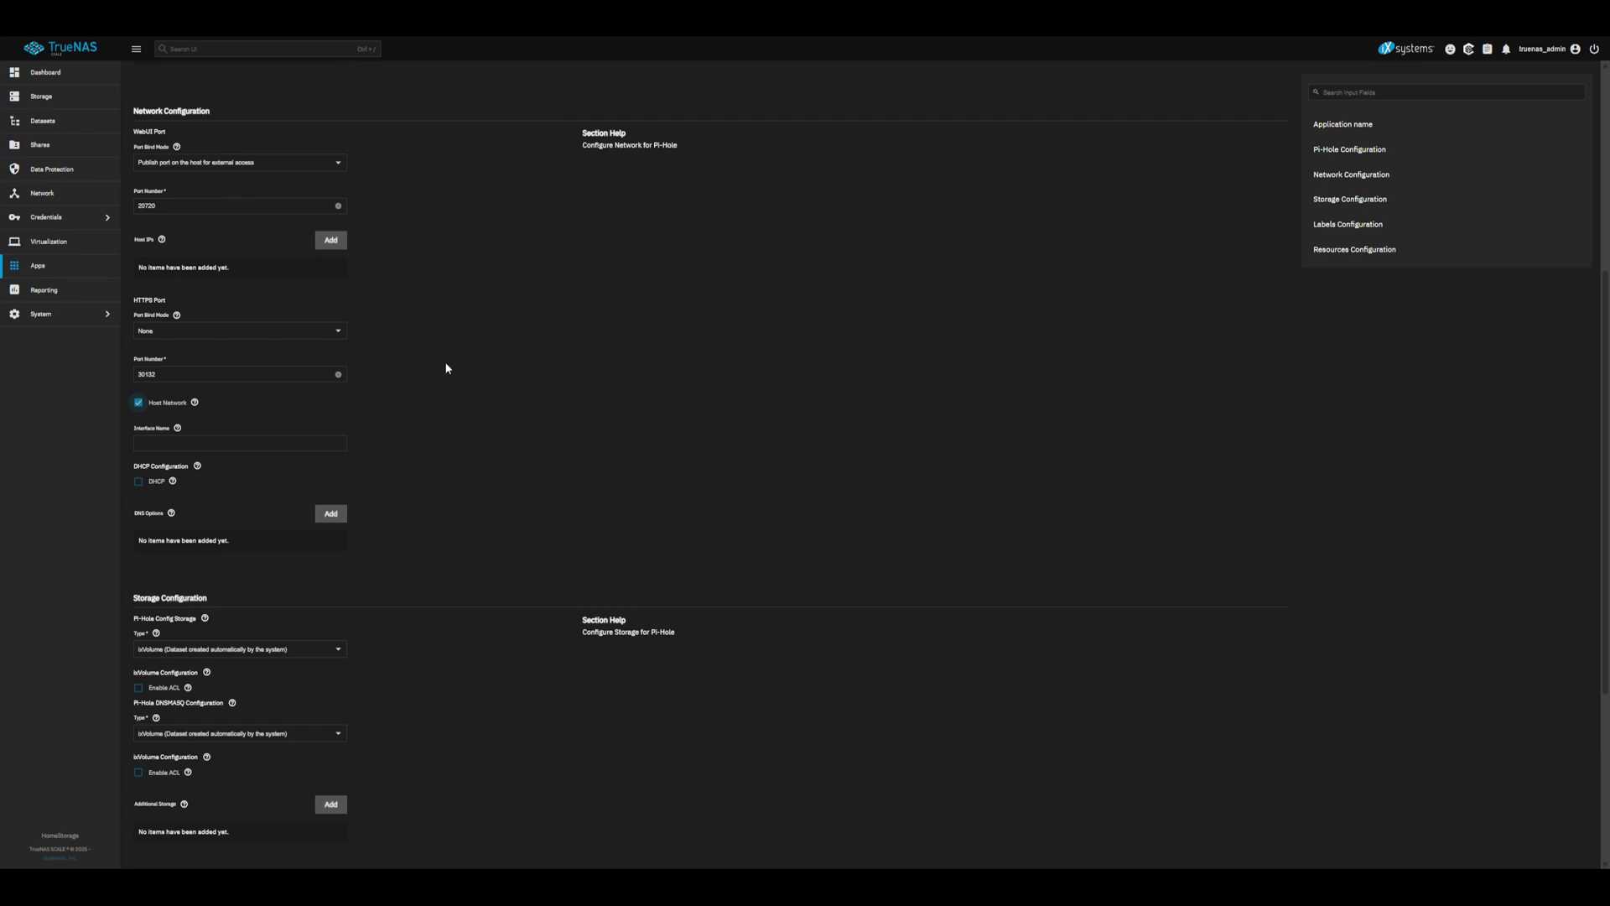
pyautogui.scroll(-3, 455, 376)
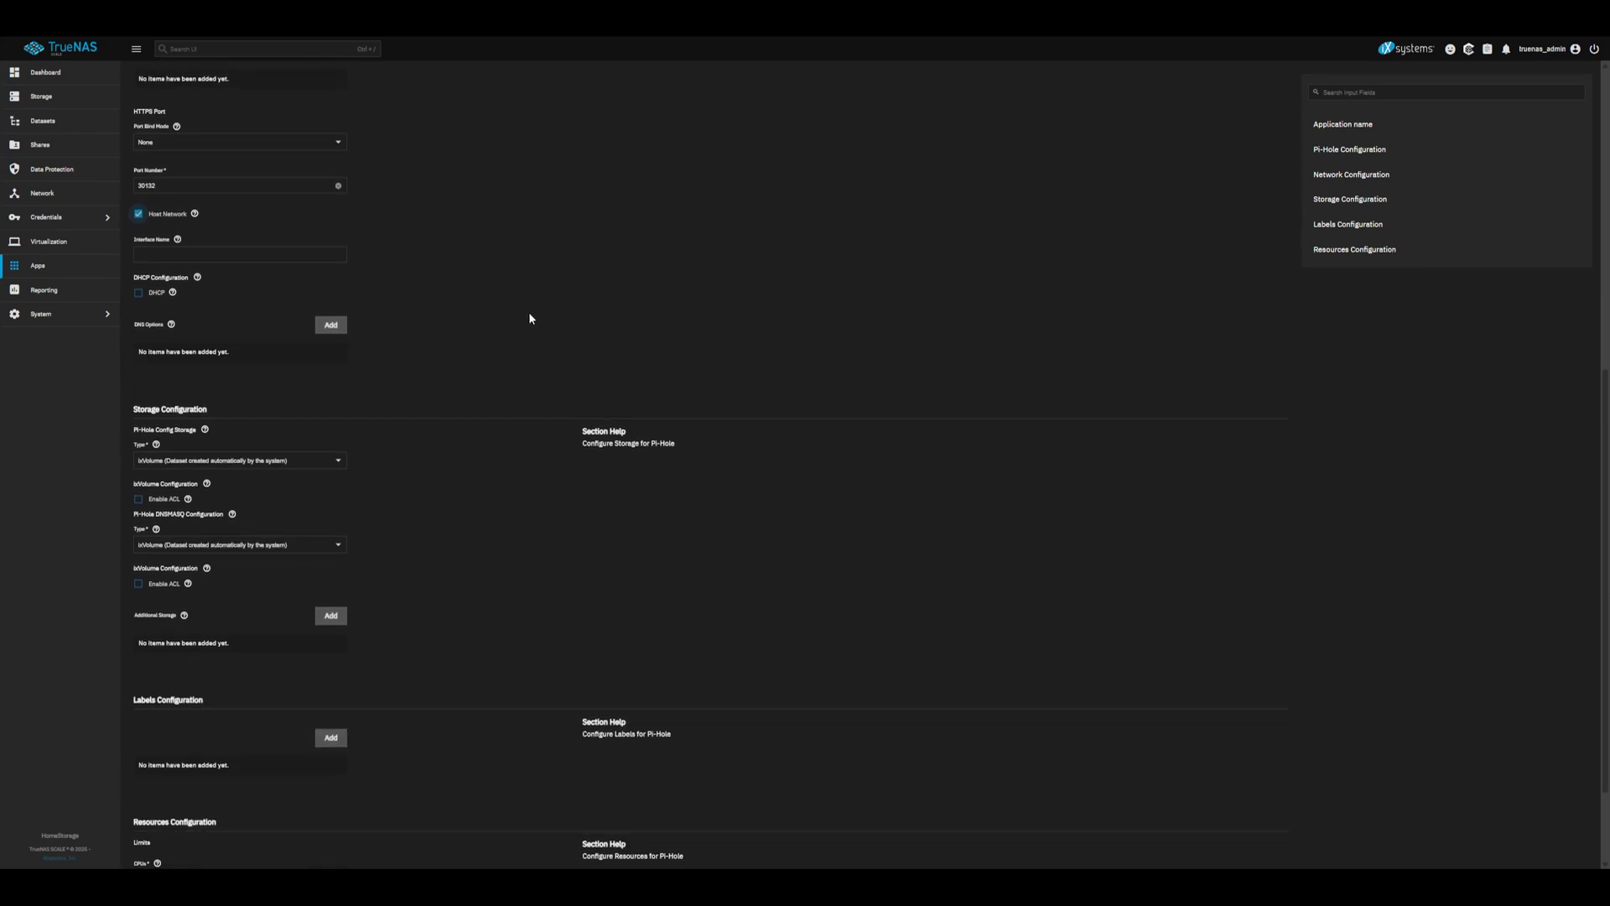
pyautogui.scroll(-2, 529, 319)
pyautogui.click(151, 850)
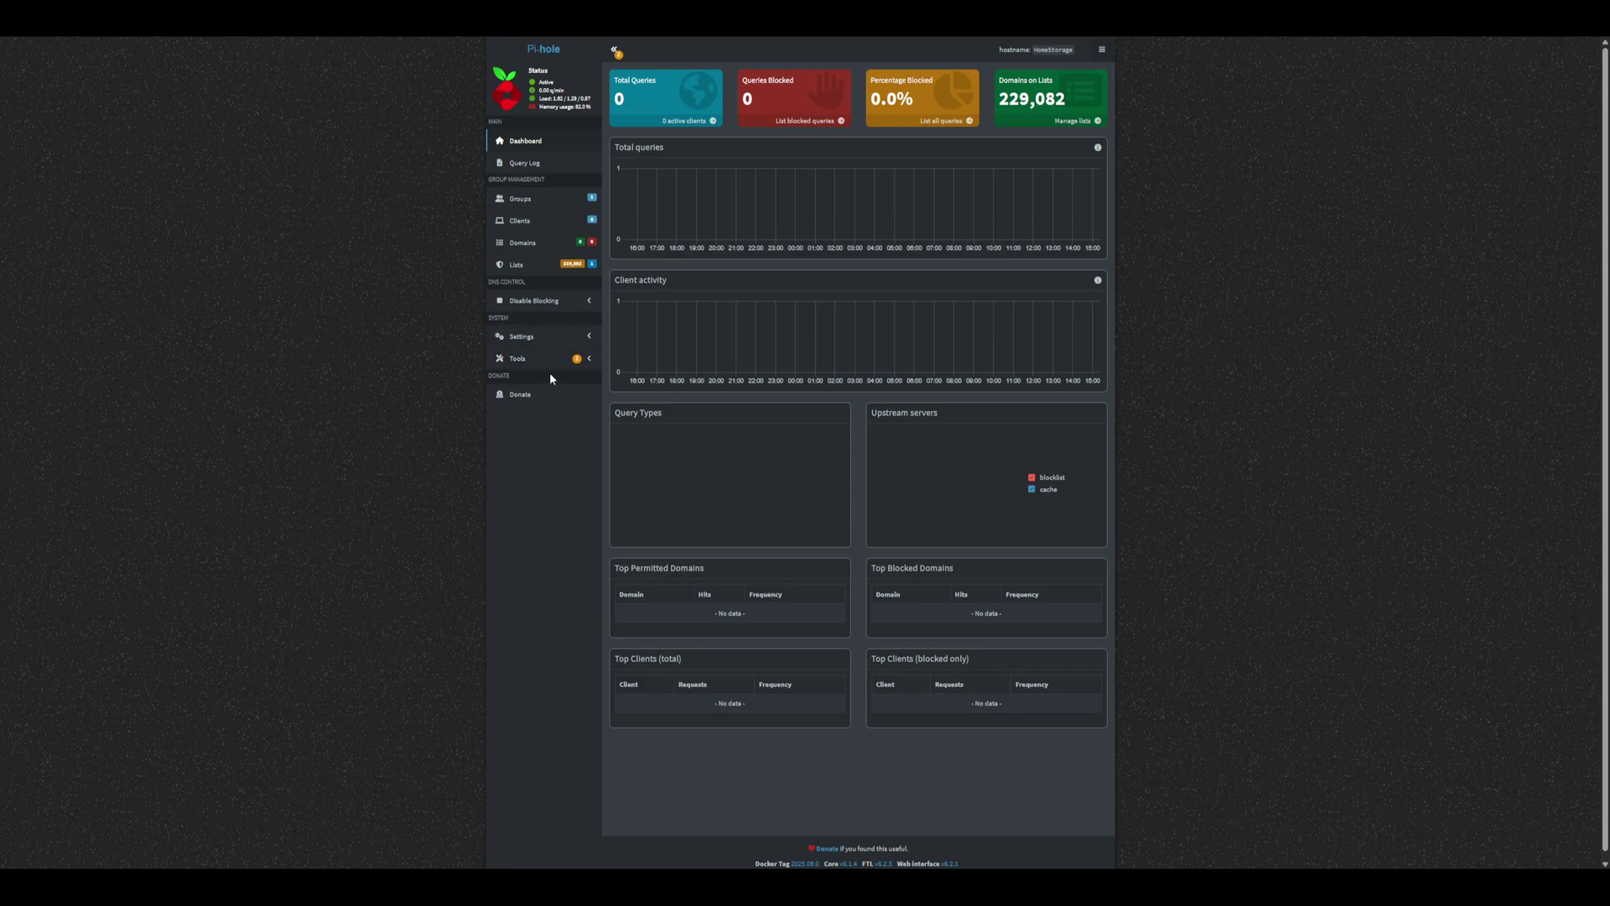
# Open Pi-hole's Tools > Network page listing client devices.
pyautogui.click(520, 358)
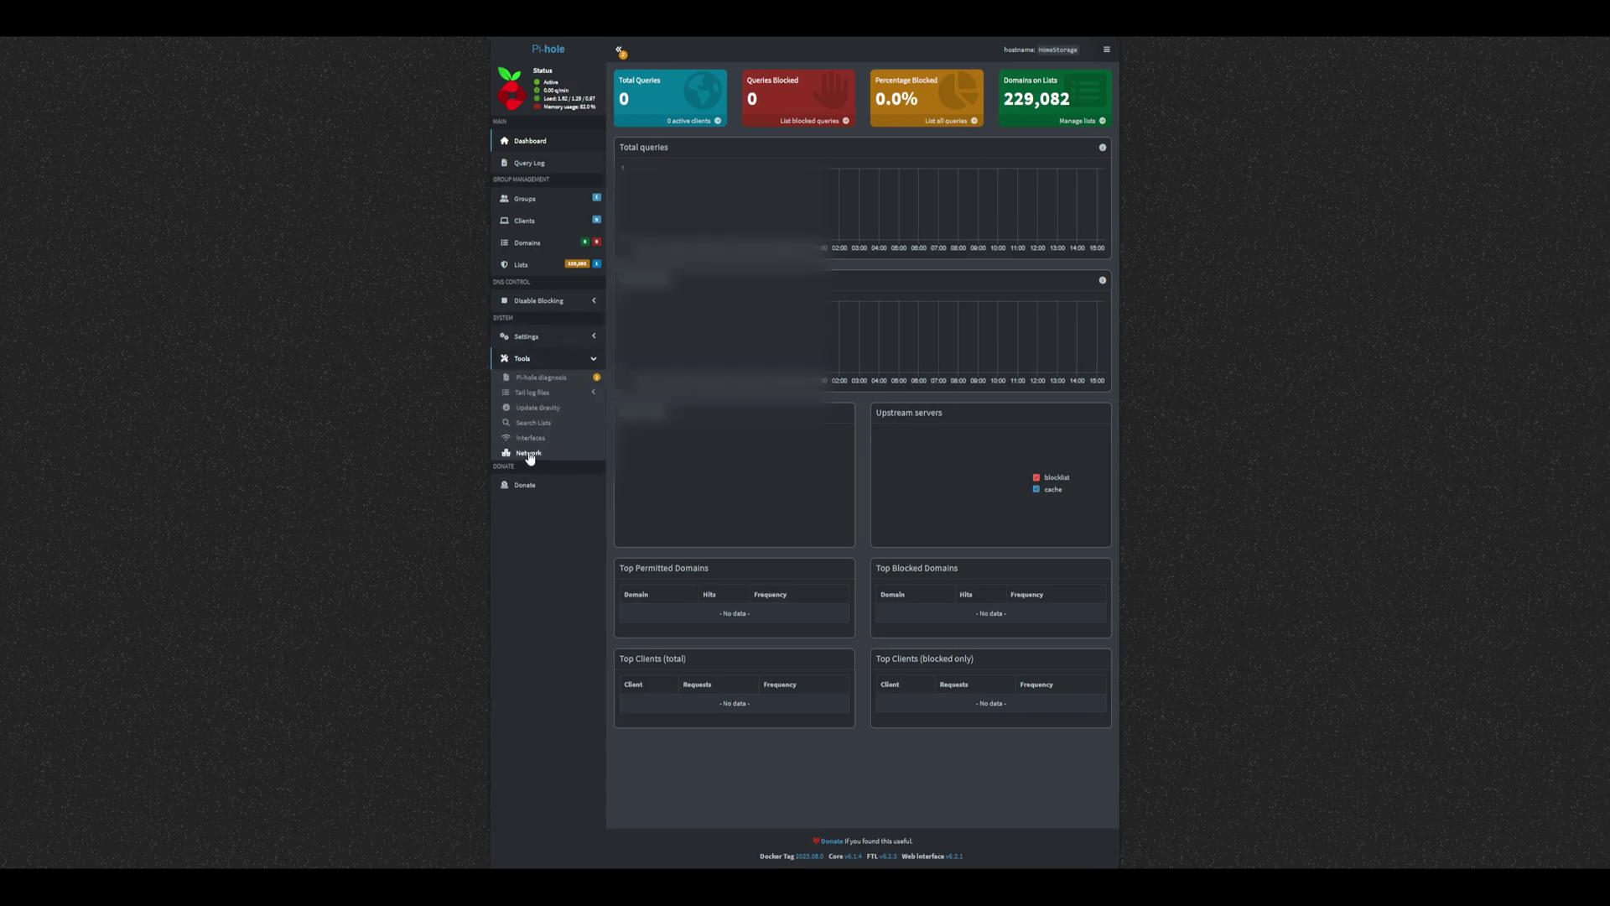
pyautogui.click(528, 454)
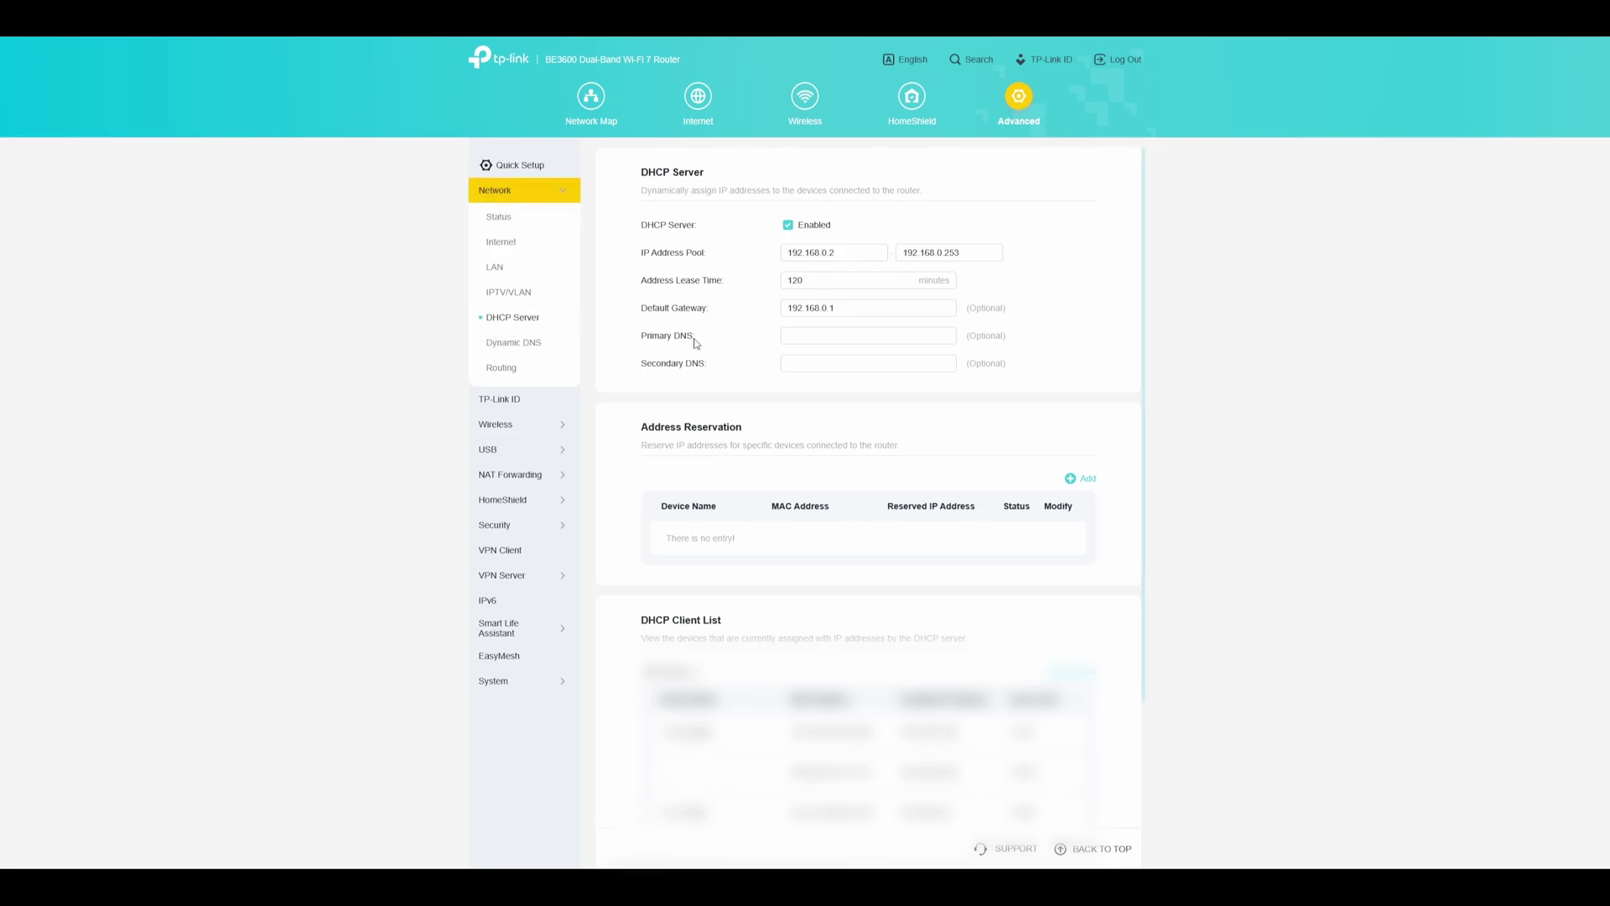
# Edit the Primary DNS field in the router's DHCP Server settings.
pyautogui.moveTo(694, 336); pyautogui.dragTo(635, 336)
pyautogui.click(810, 336)
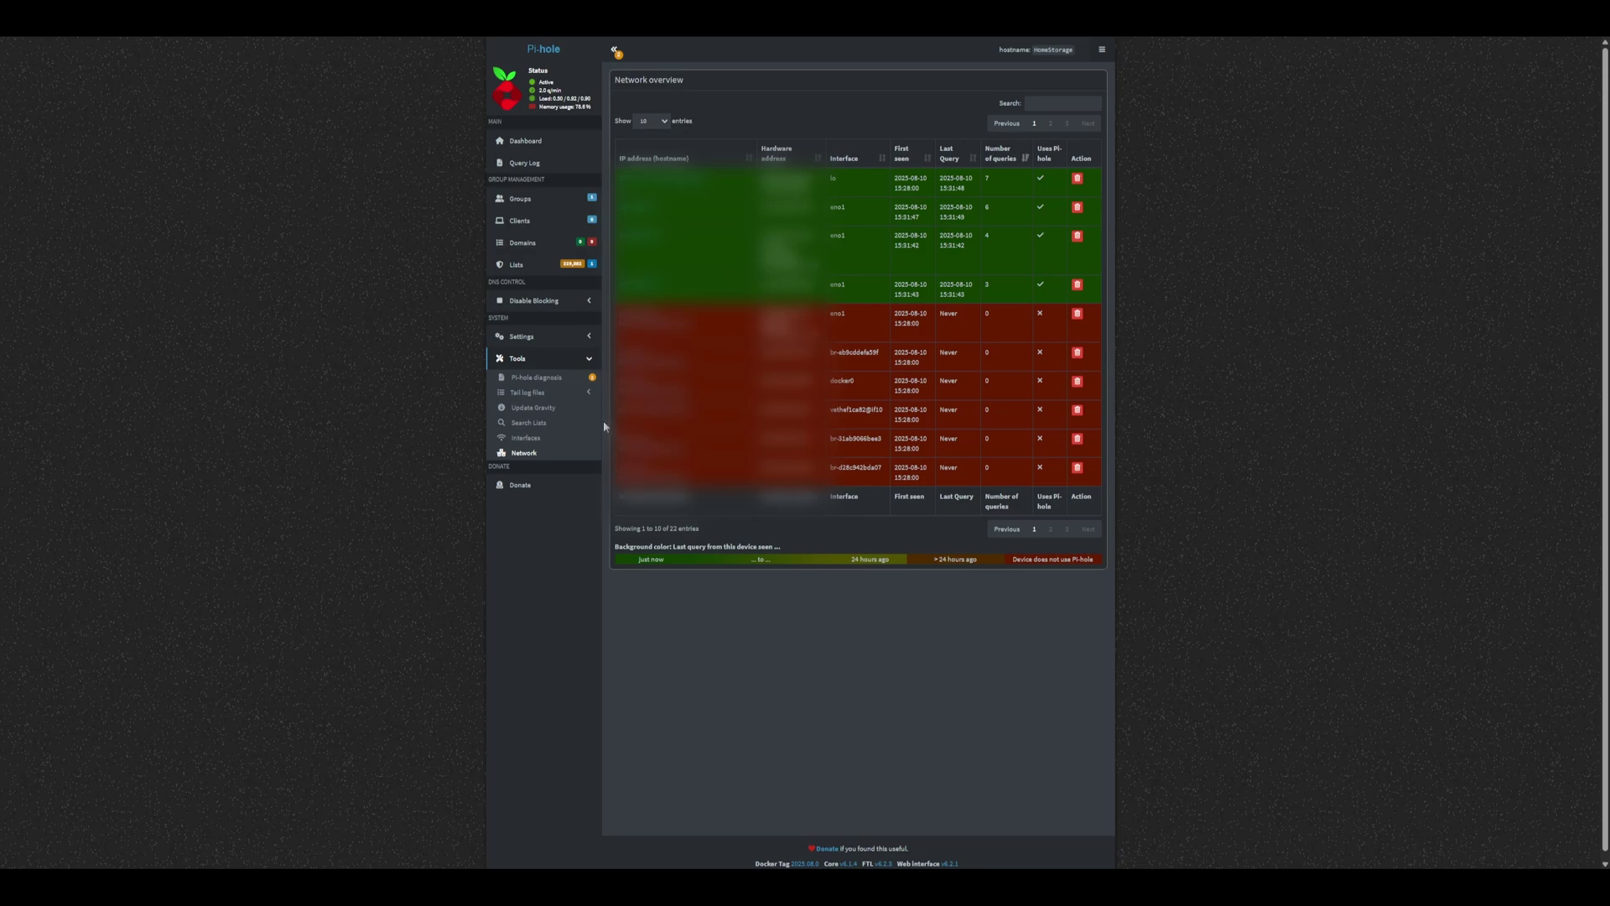
# Open Pi-hole's Settings > Local DNS Records and begin entering a domain.
pyautogui.click(537, 348)
pyautogui.click(554, 451)
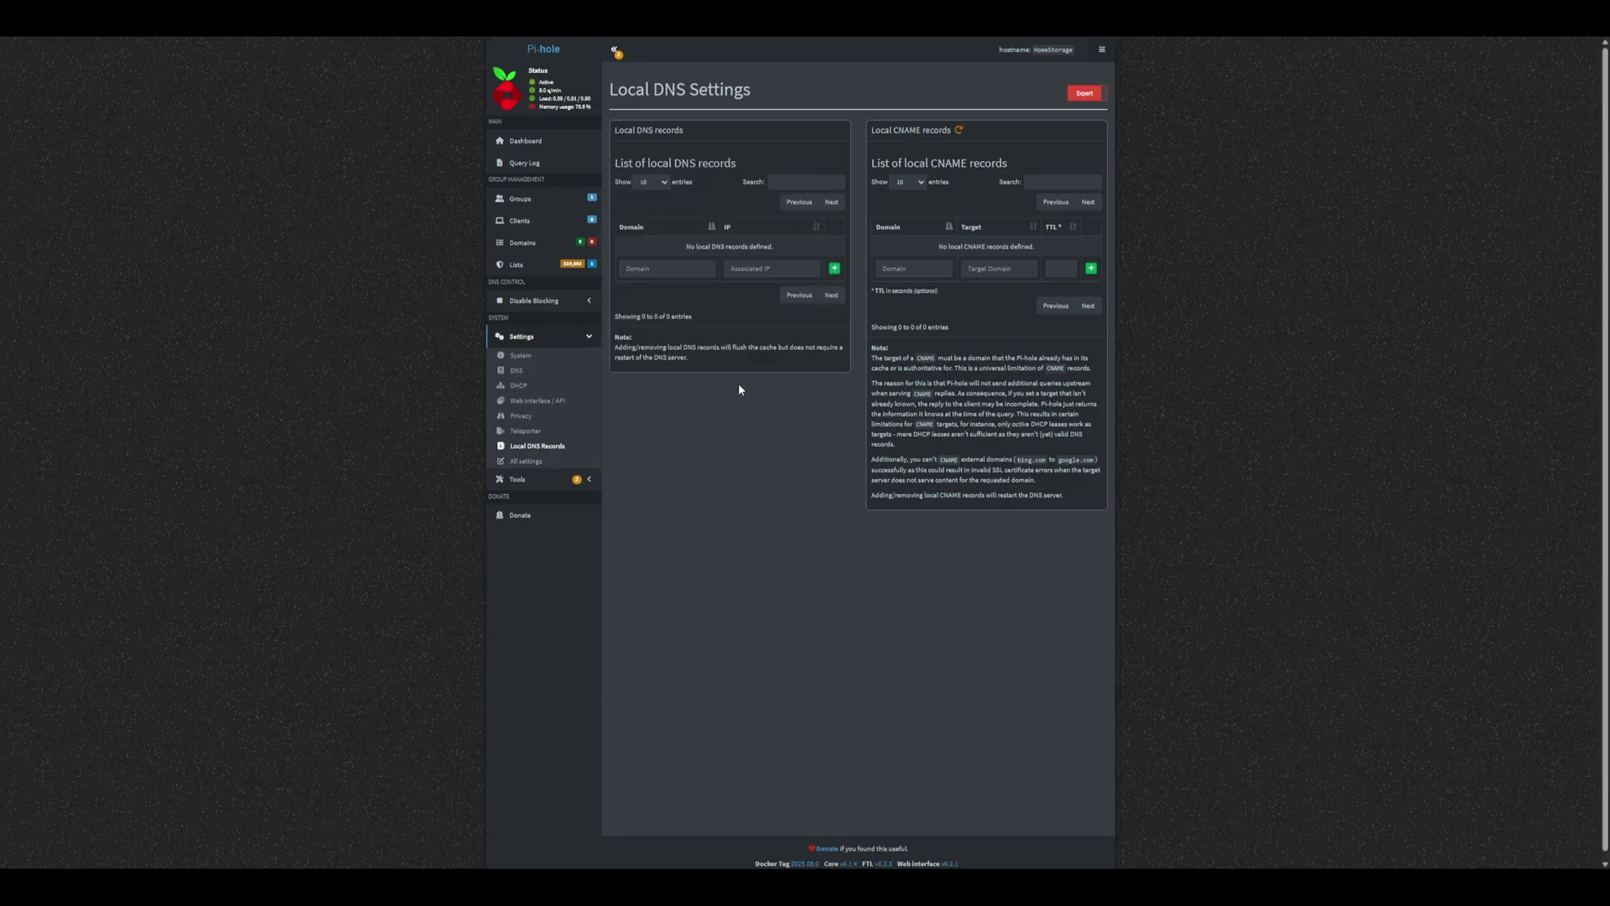
pyautogui.click(681, 268)
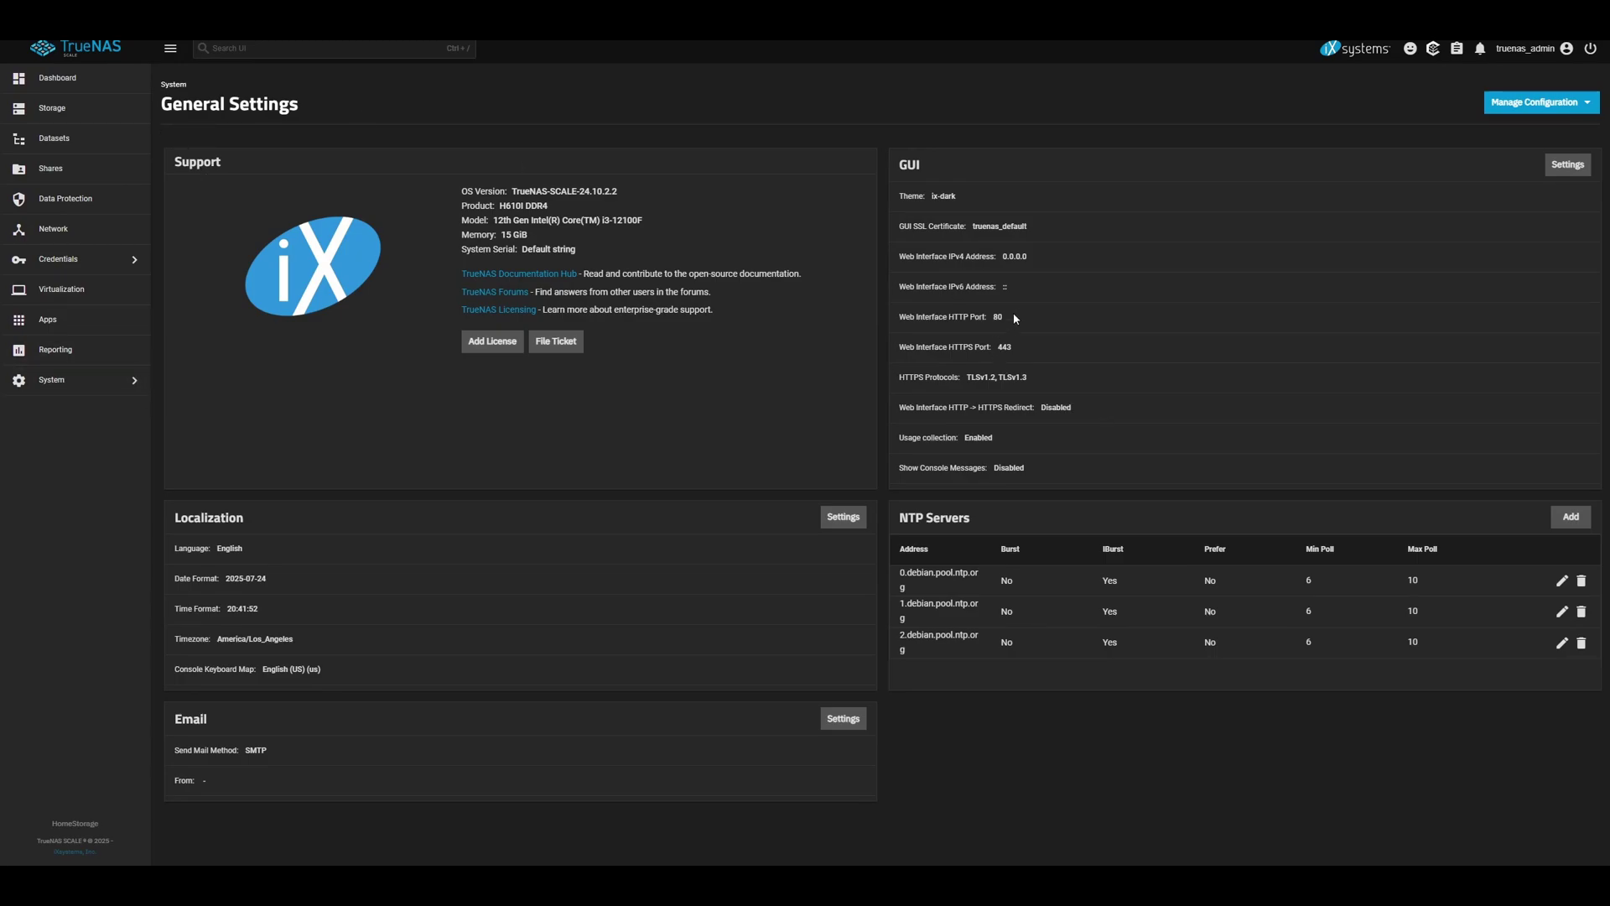
# Set the GUI HTTP port to 8080 and HTTPS port to 4443, then confirm the web service restart.
pyautogui.click(1567, 164)
pyautogui.click(1363, 404)
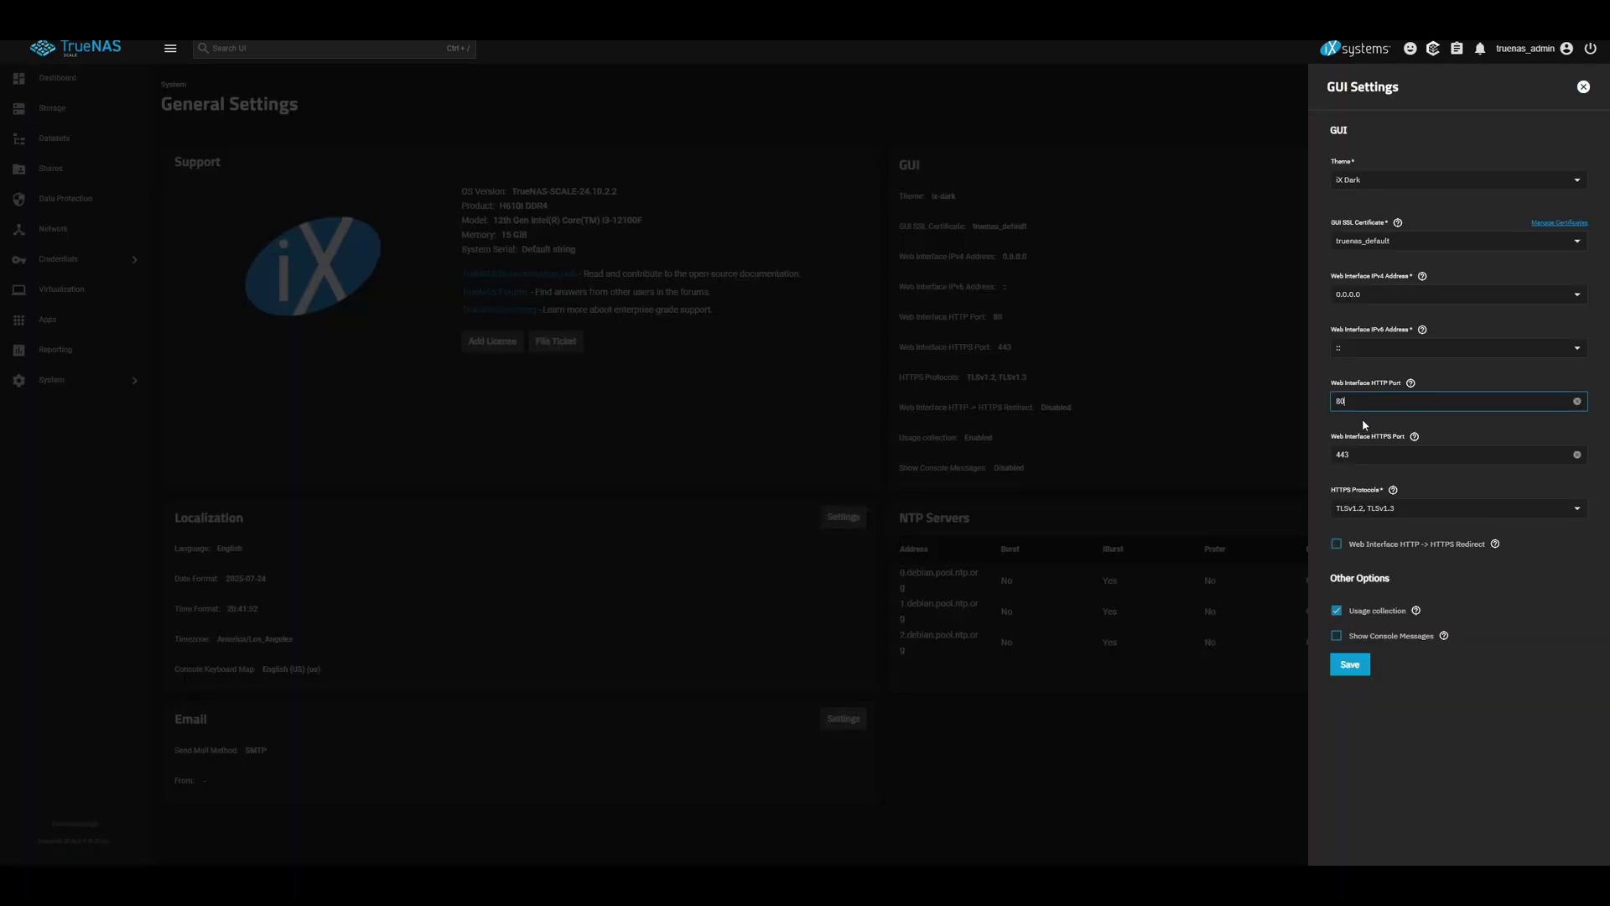
pyautogui.write('80')
pyautogui.click(1374, 451)
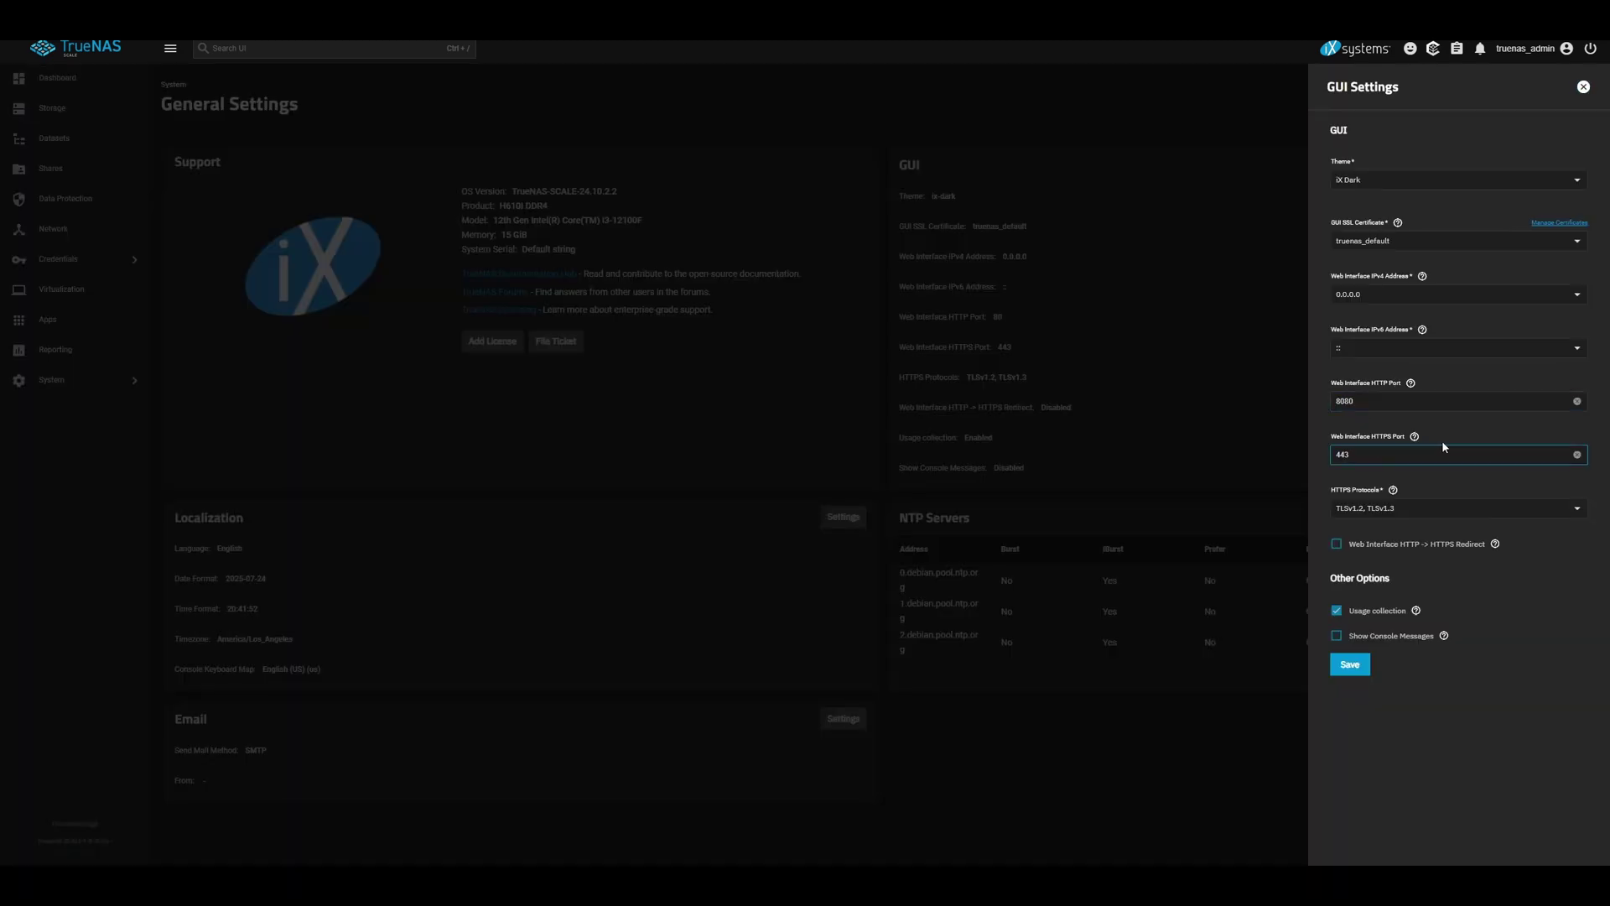
pyautogui.write('4')
pyautogui.click(1350, 668)
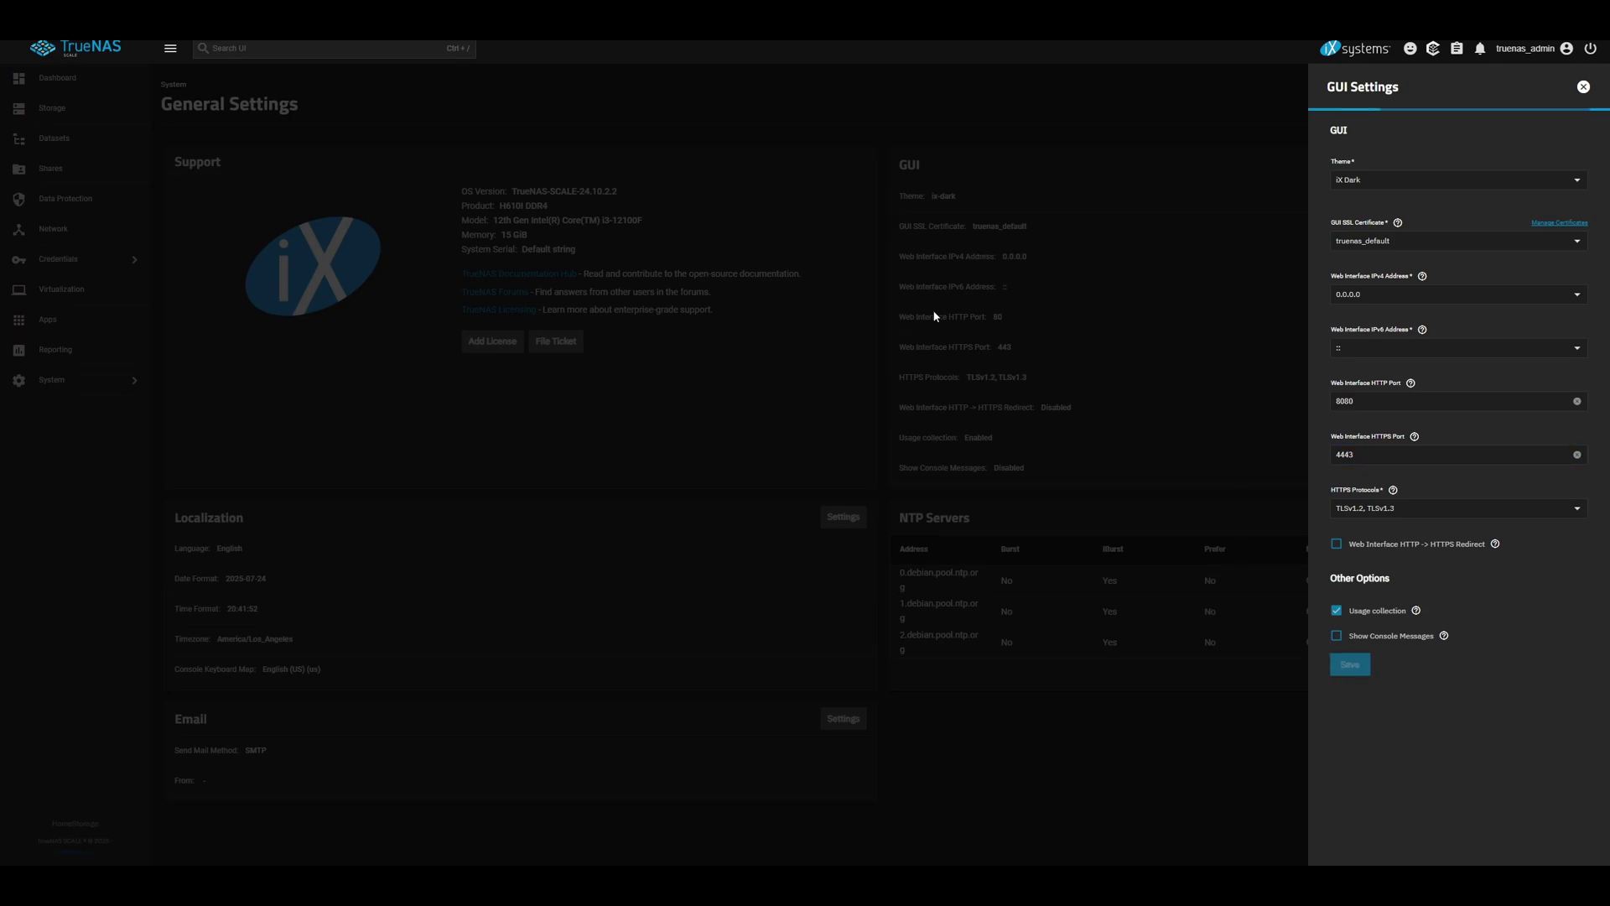
pyautogui.click(625, 493)
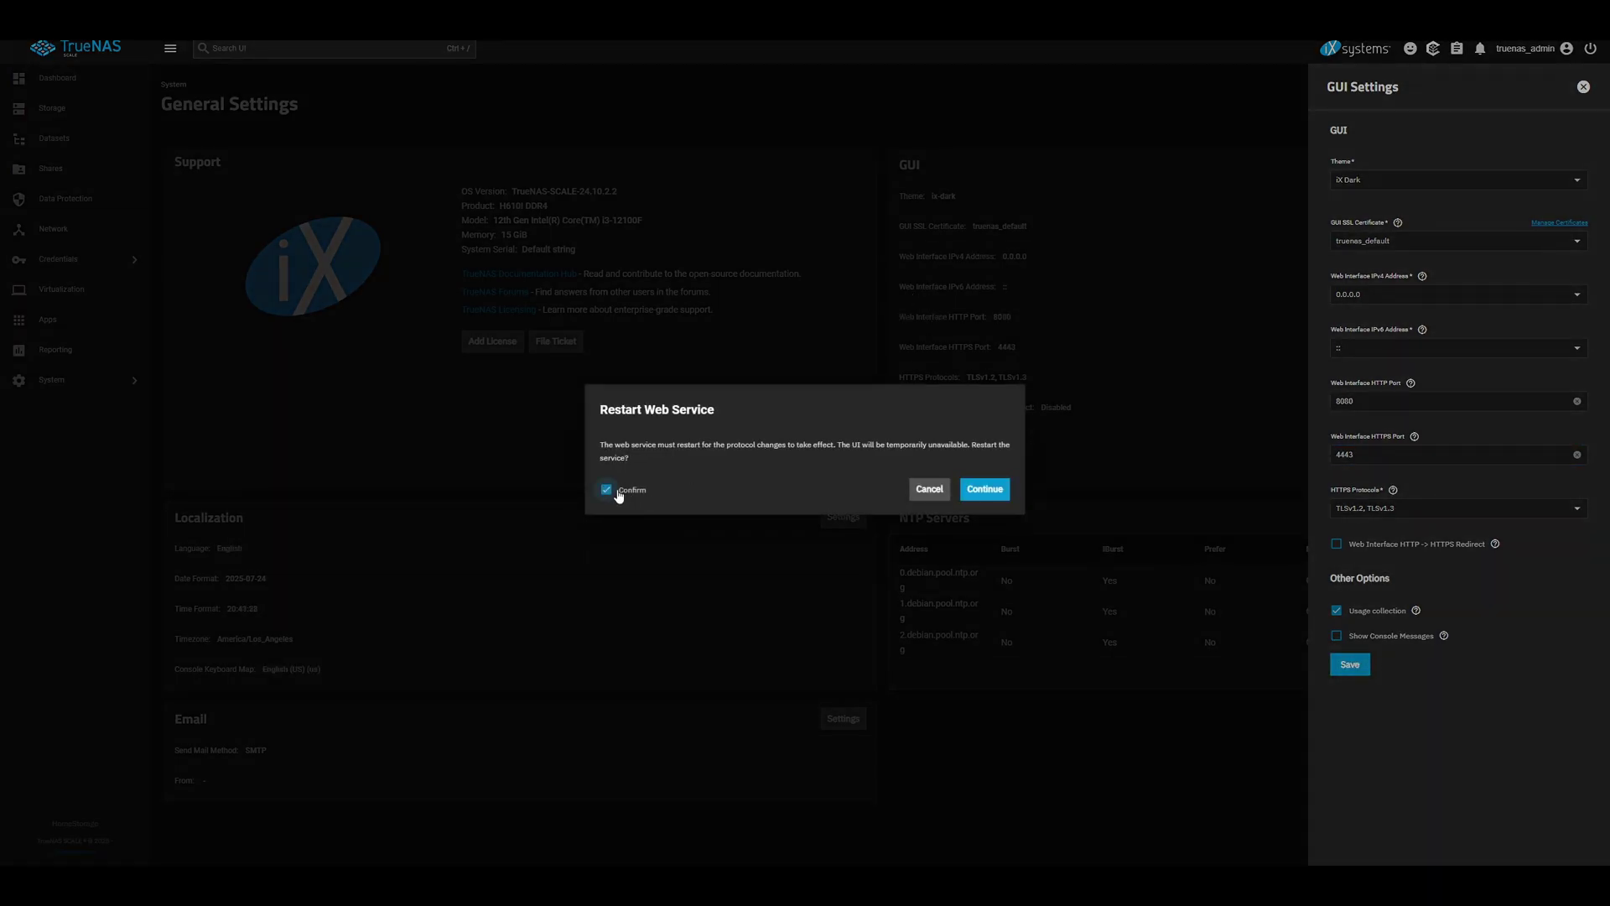
pyautogui.click(985, 491)
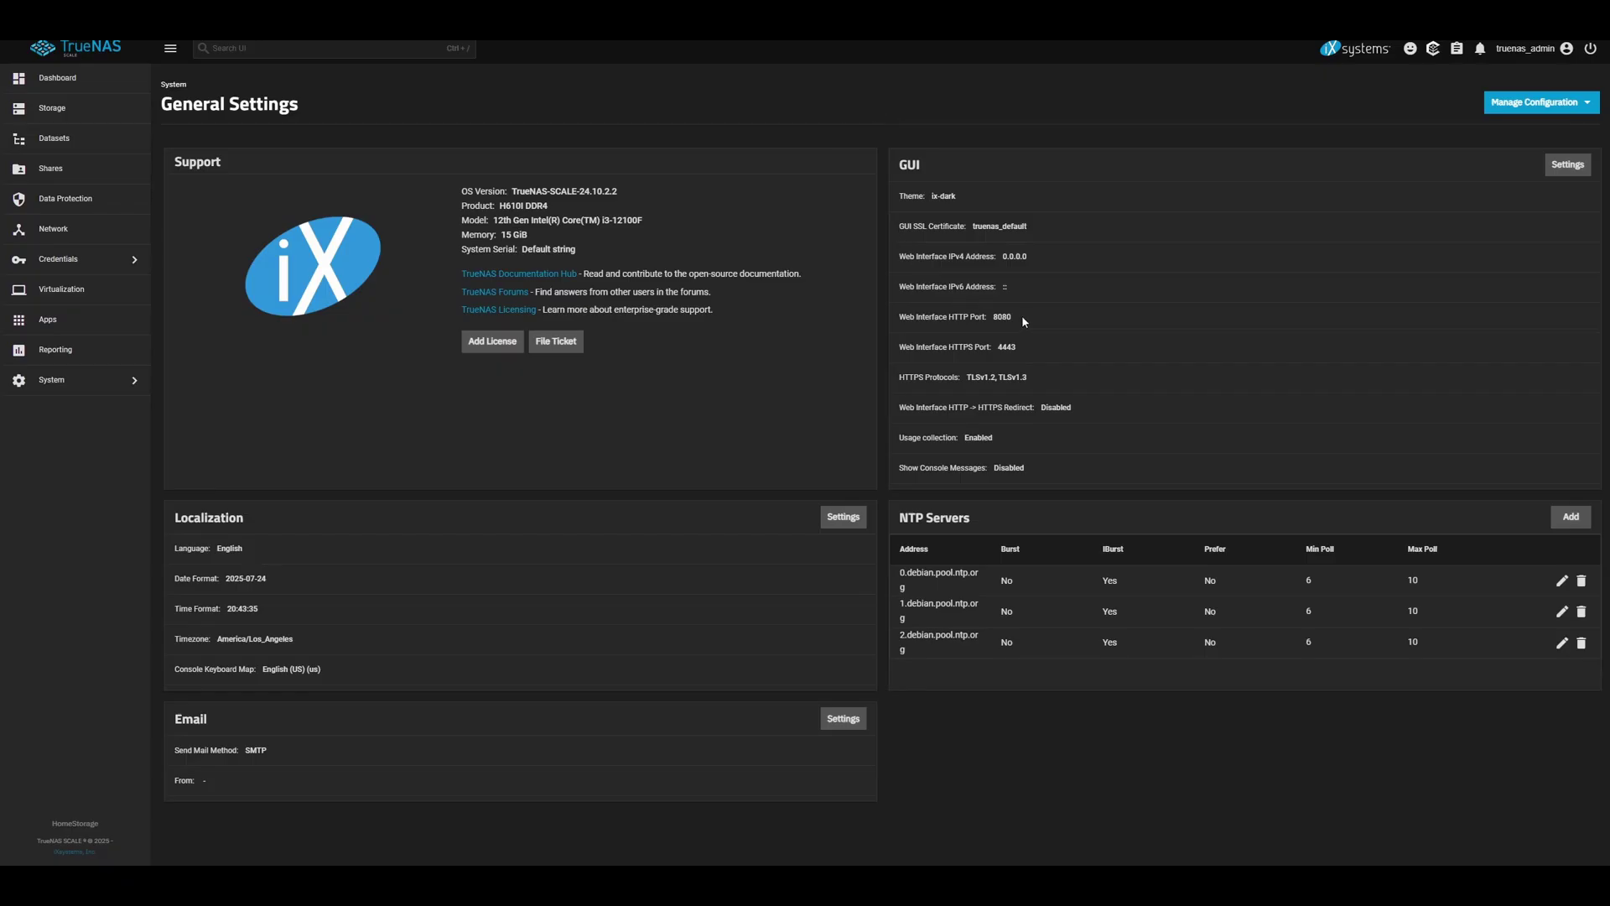
# Highlight the new ports 8080 and 4443 in the settings view.
pyautogui.moveTo(1022, 318); pyautogui.dragTo(923, 324)
pyautogui.moveTo(1023, 345); pyautogui.dragTo(917, 347)
pyautogui.click(1094, 327)
# Find Nginx Proxy Manager in the Apps catalog by searching 'nginx' and start its installation.
pyautogui.click(91, 322)
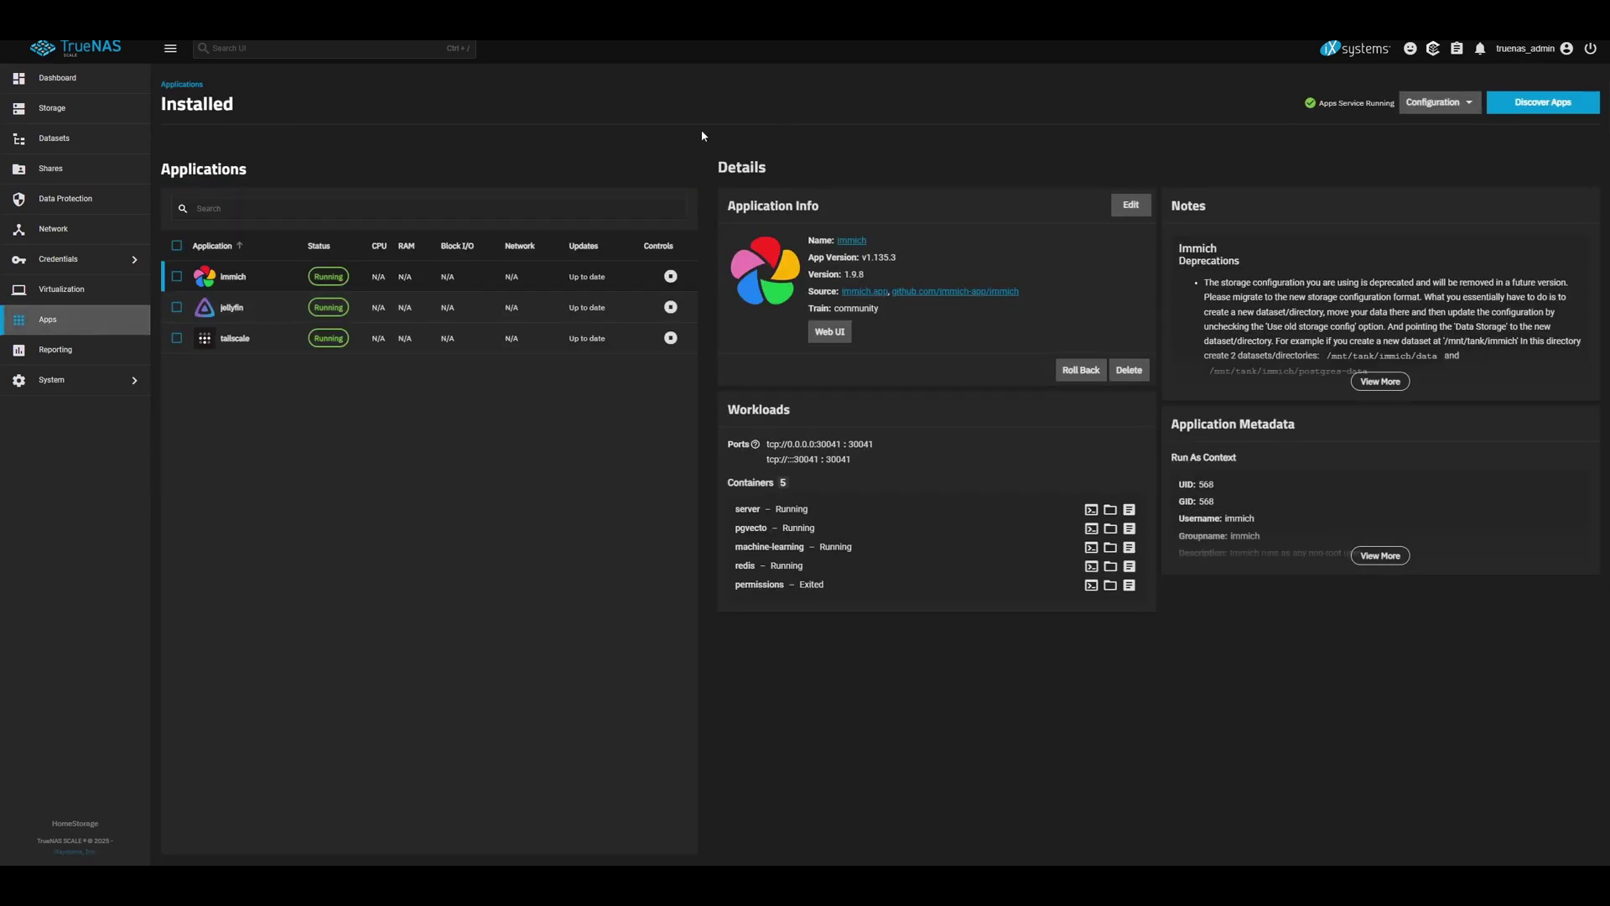
pyautogui.click(1526, 105)
pyautogui.click(374, 165)
pyautogui.write('nginx')
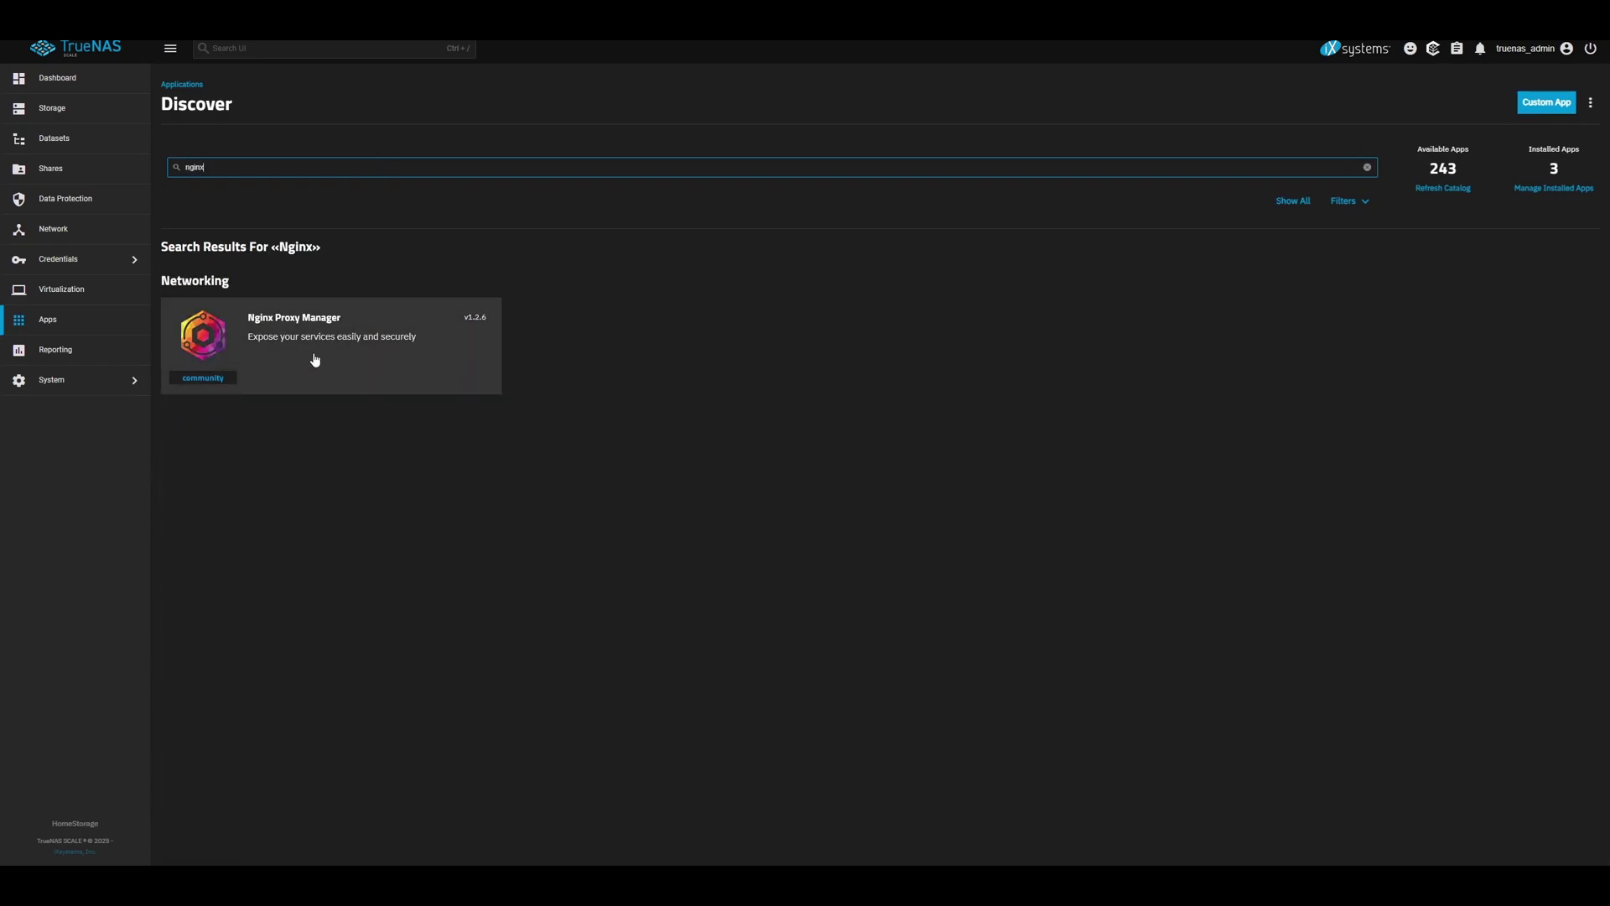
pyautogui.click(314, 359)
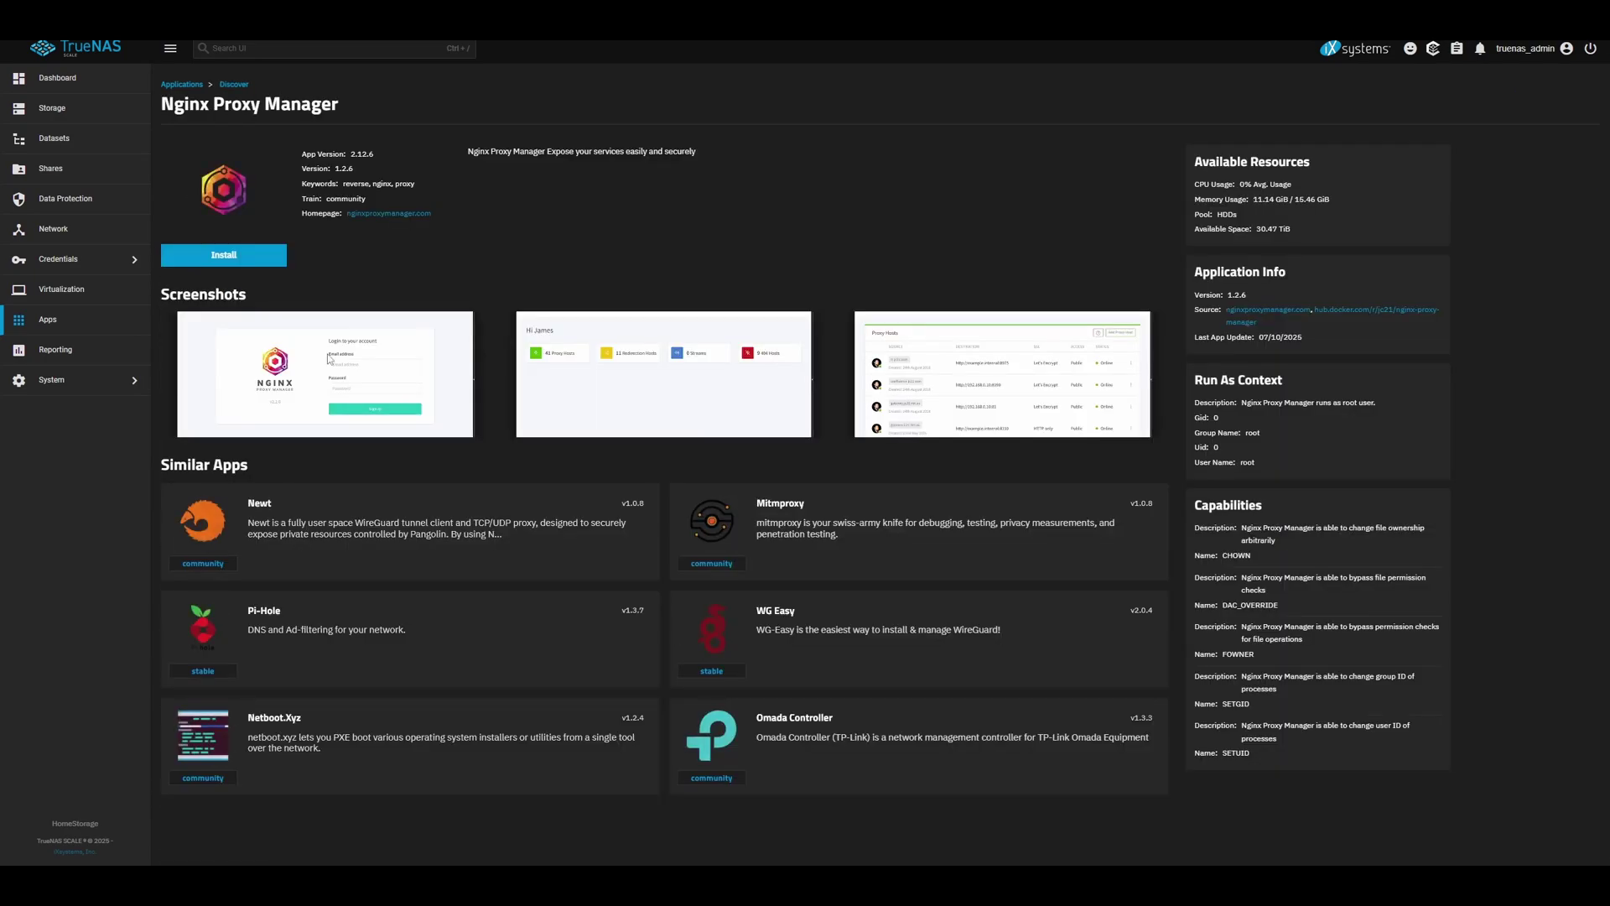
pyautogui.click(226, 256)
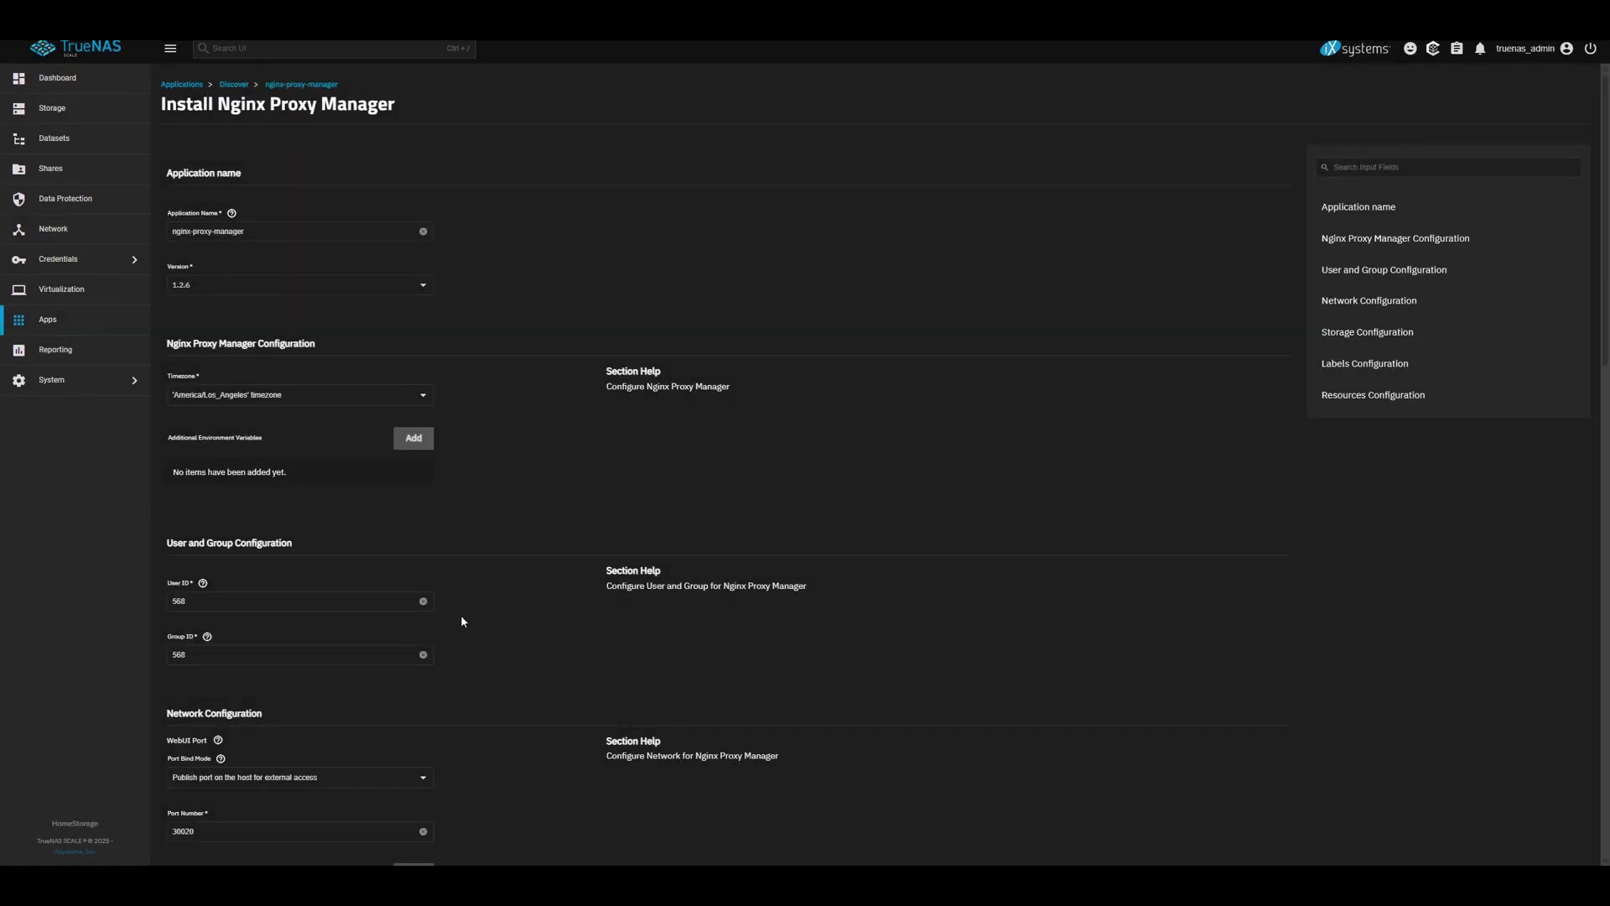
# Change the HTTP port from 30021 to 80 and HTTPS from 30022 to 443, then install.
pyautogui.scroll(-5, 565, 378)
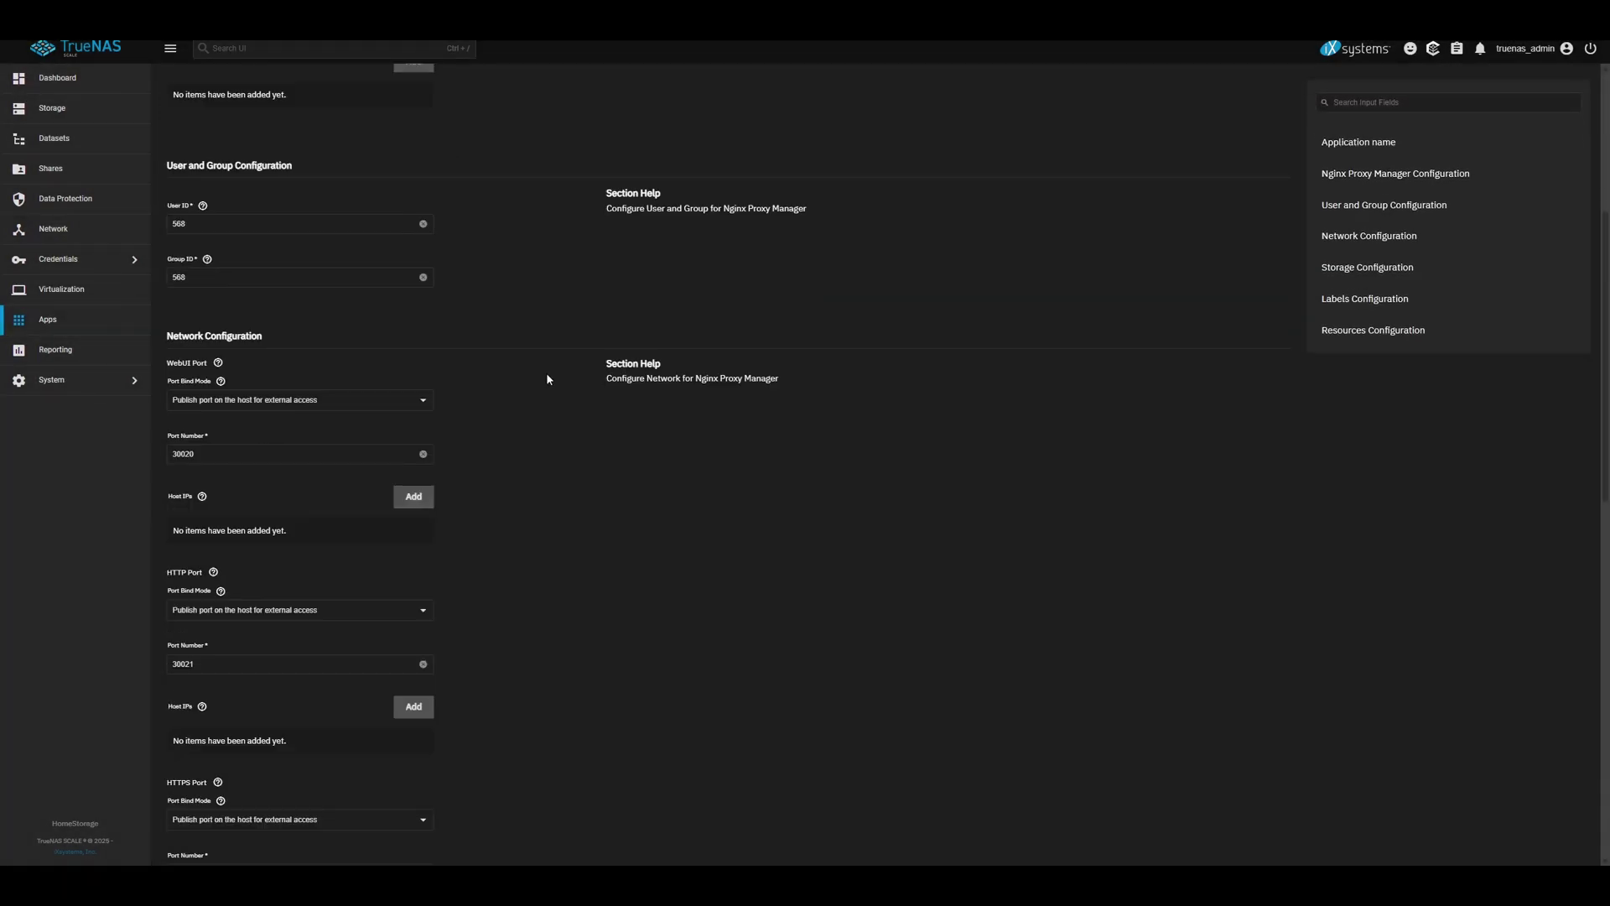
pyautogui.scroll(-3, 547, 377)
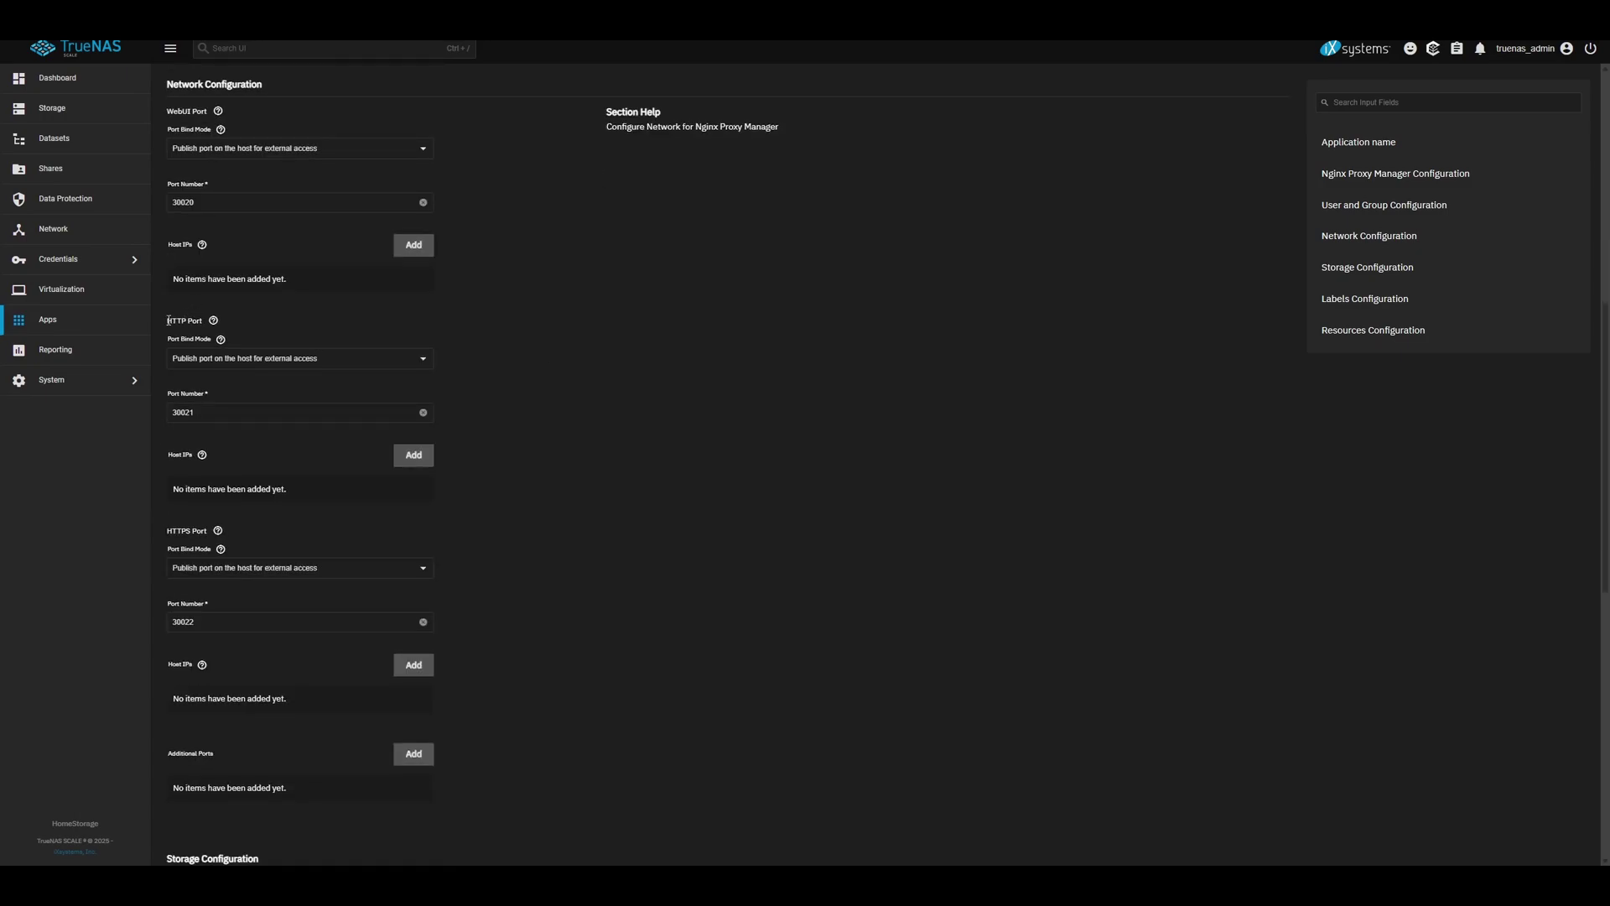
pyautogui.moveTo(169, 320); pyautogui.dragTo(210, 329)
pyautogui.moveTo(199, 412); pyautogui.dragTo(159, 410)
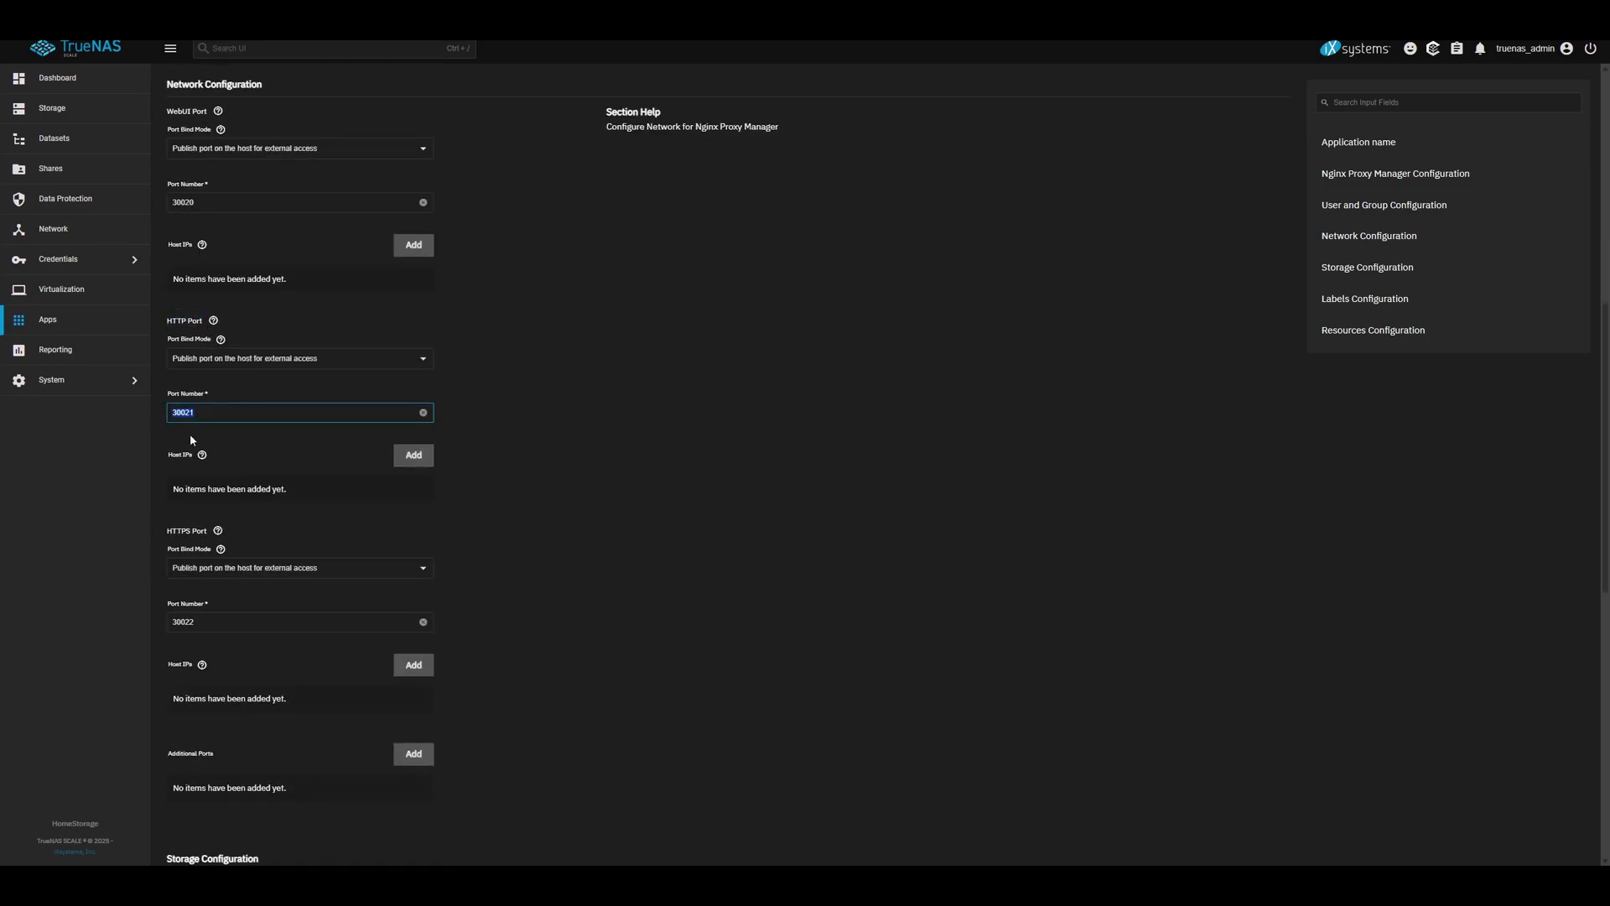
pyautogui.write('80')
pyautogui.moveTo(206, 623); pyautogui.dragTo(143, 625)
pyautogui.write('443')
pyautogui.click(651, 577)
pyautogui.scroll(-6, 628, 622)
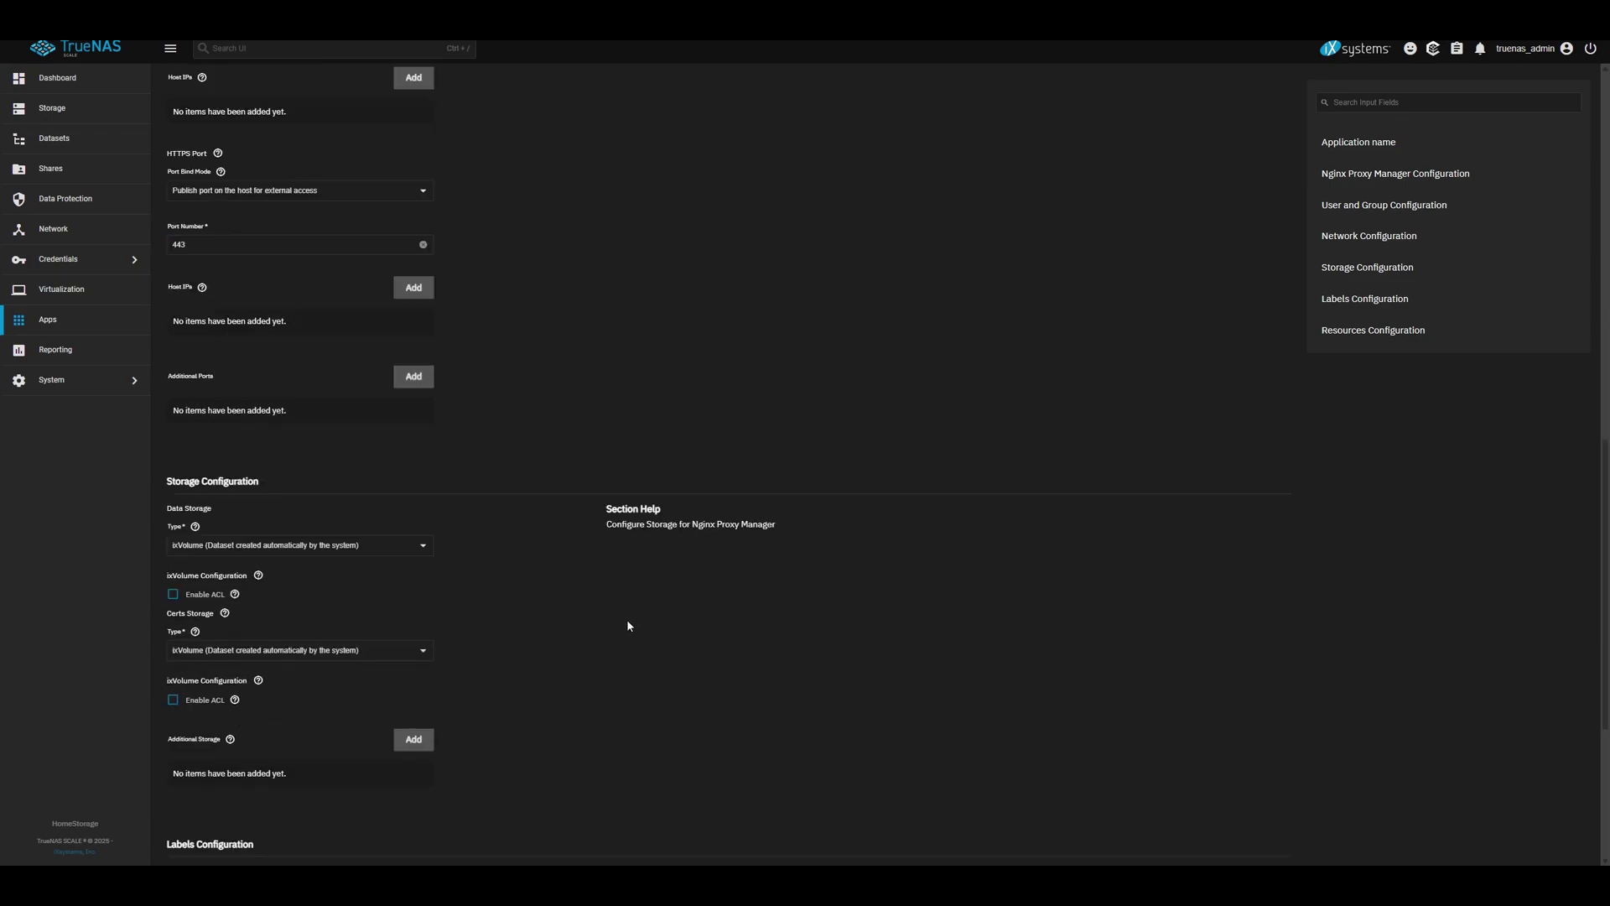
pyautogui.scroll(-3, 658, 587)
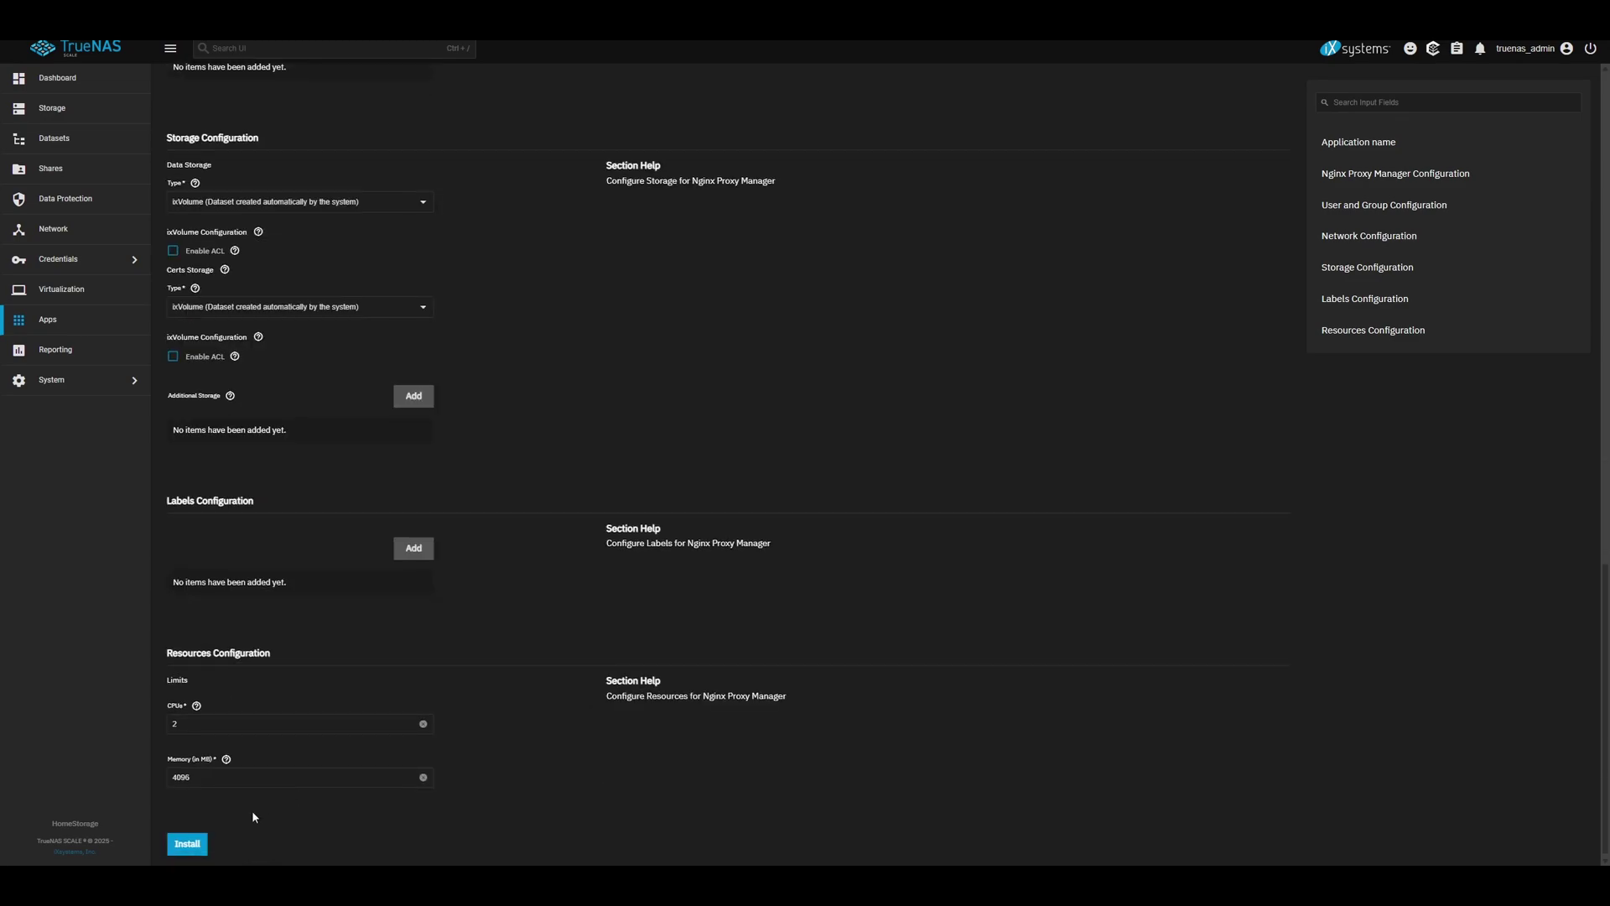
pyautogui.click(187, 842)
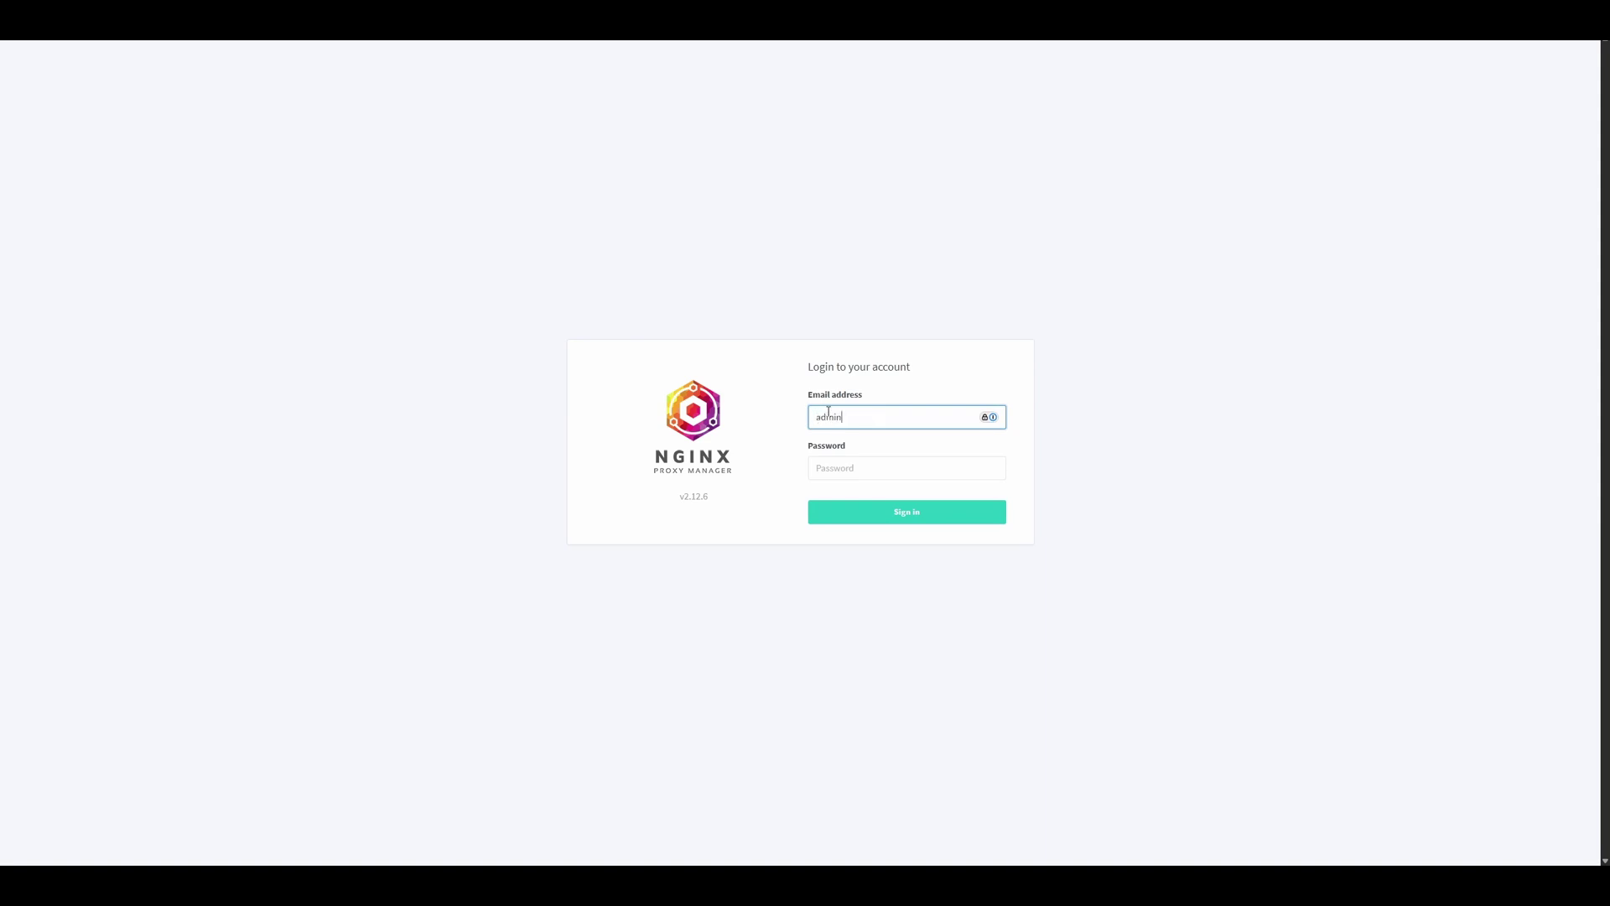
# Enter the default admin email address into the login email field.
pyautogui.write('@example.com')
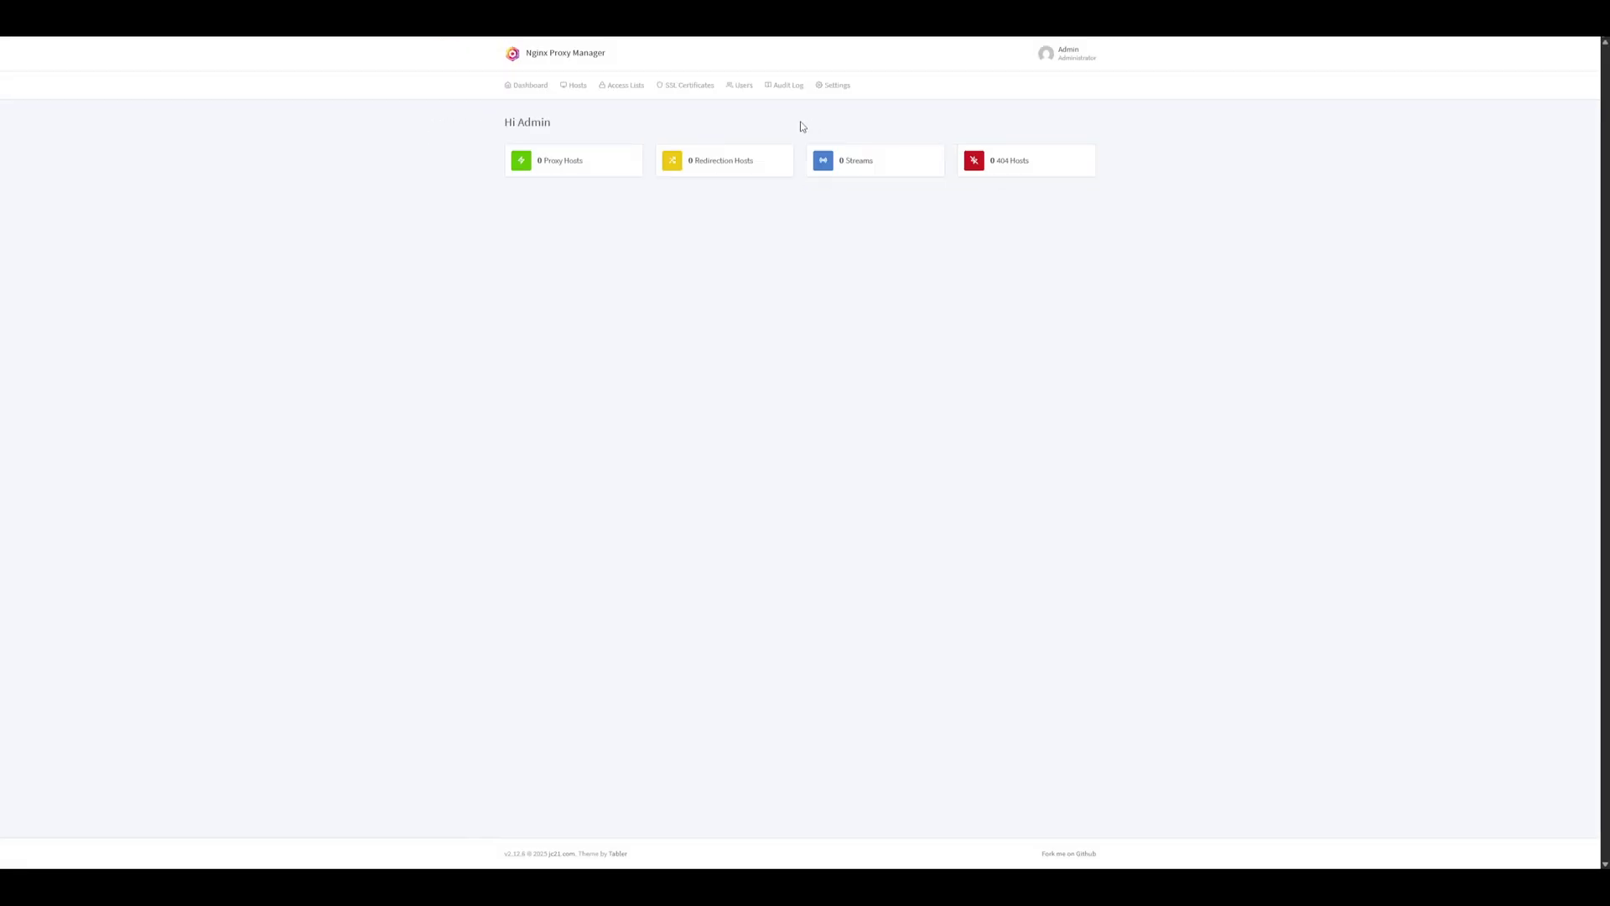
# Start a new proxy host under Hosts > Proxy Hosts for domain jellyfin.transwarphub.com.
pyautogui.click(567, 87)
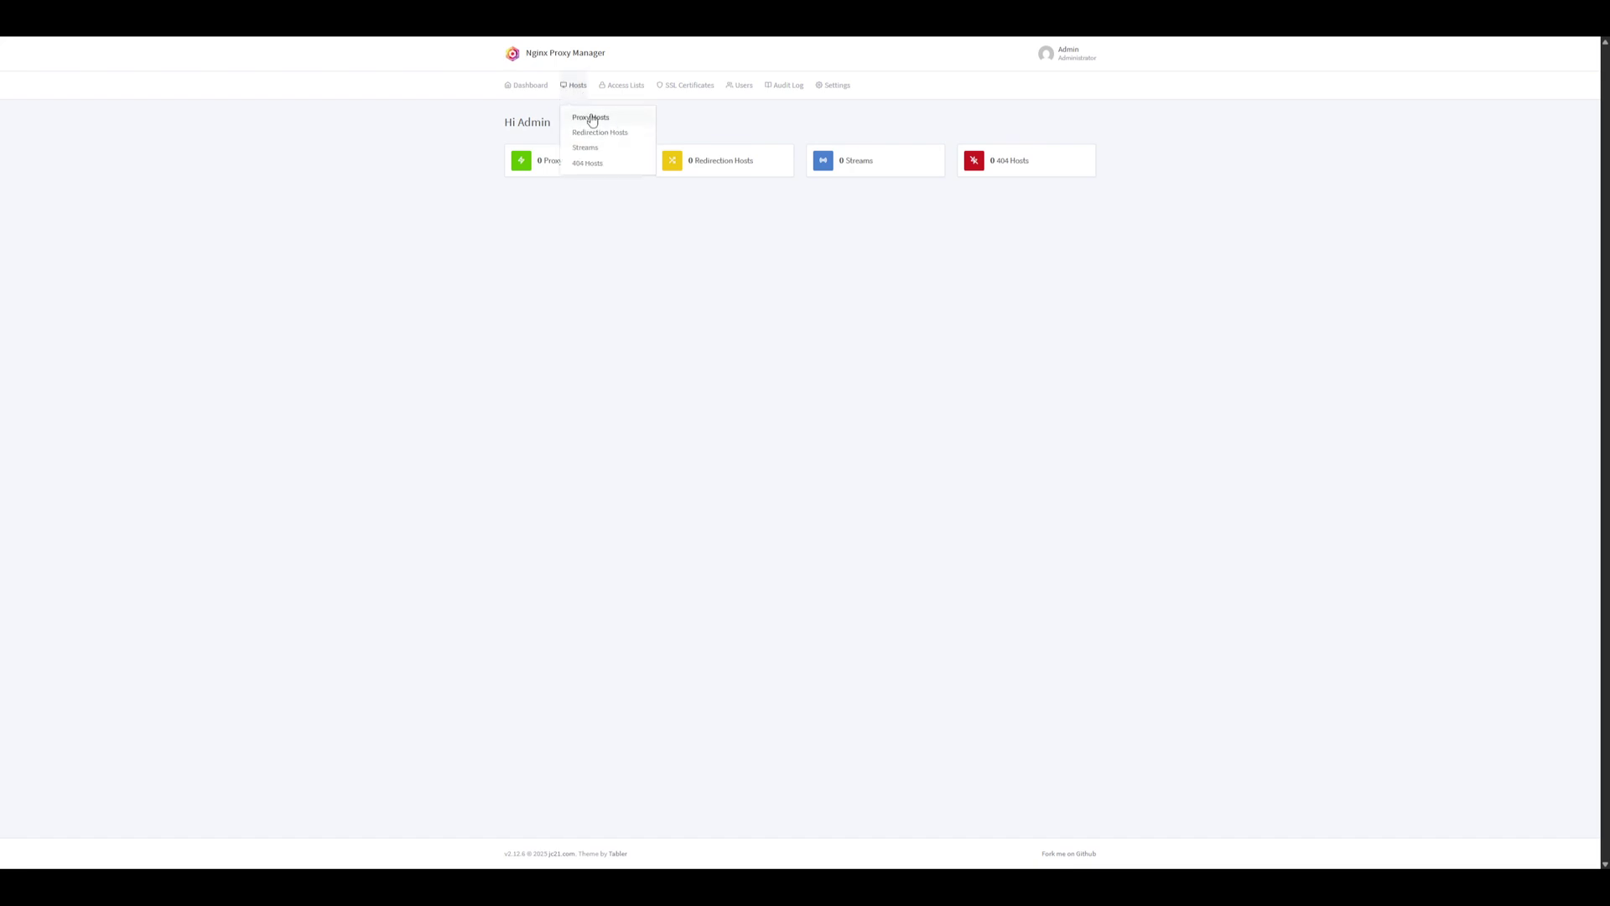
pyautogui.click(591, 119)
pyautogui.click(800, 236)
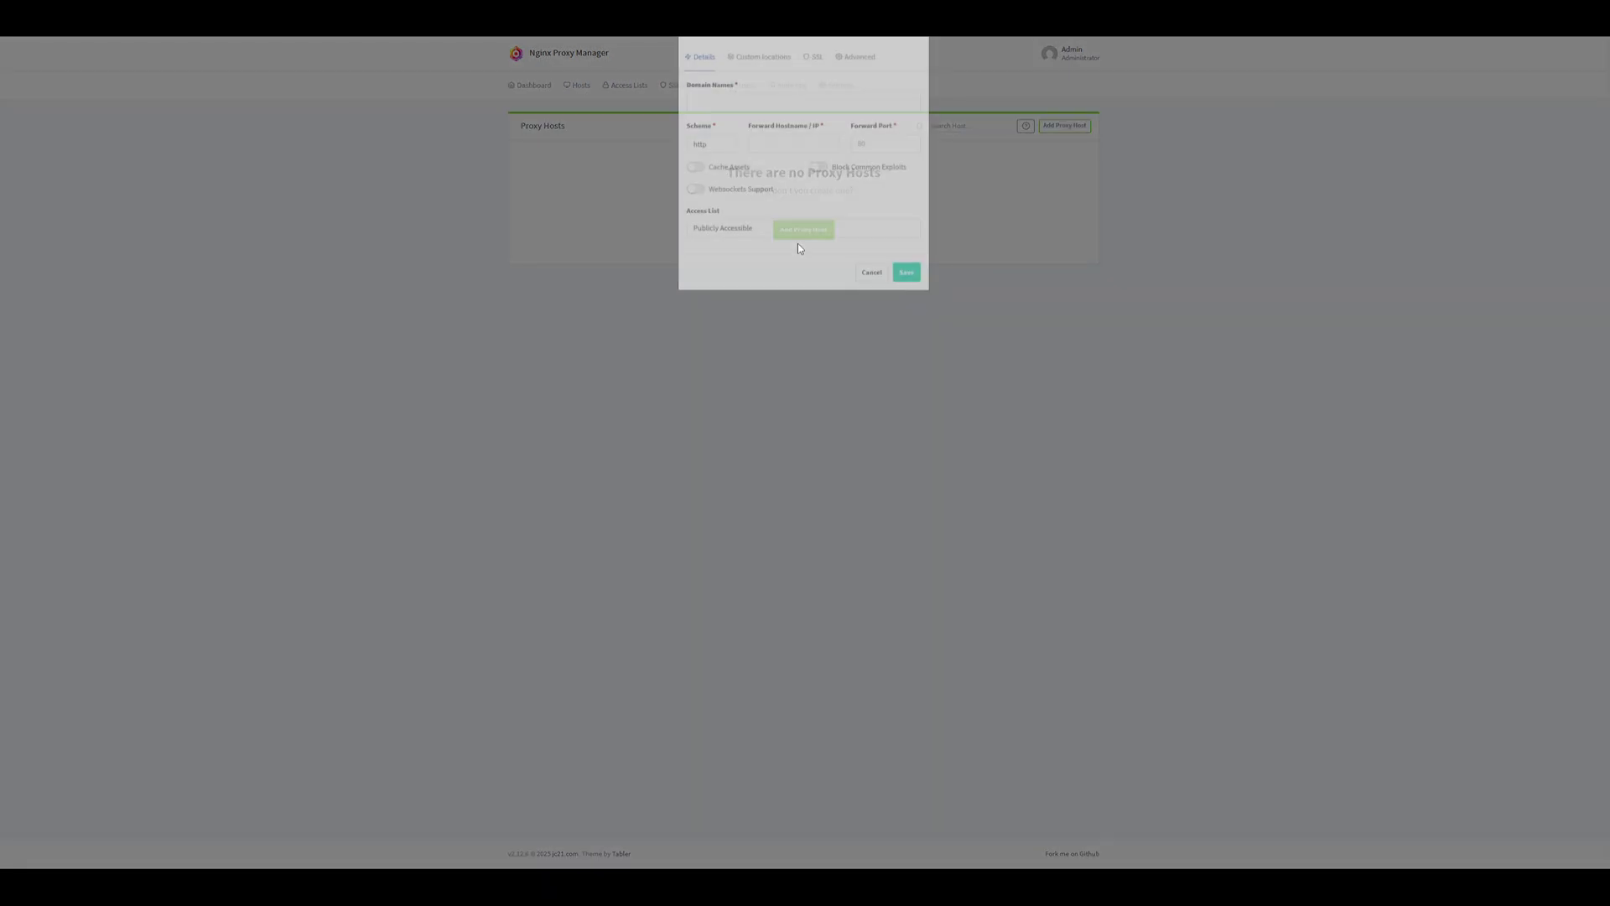
pyautogui.click(749, 140)
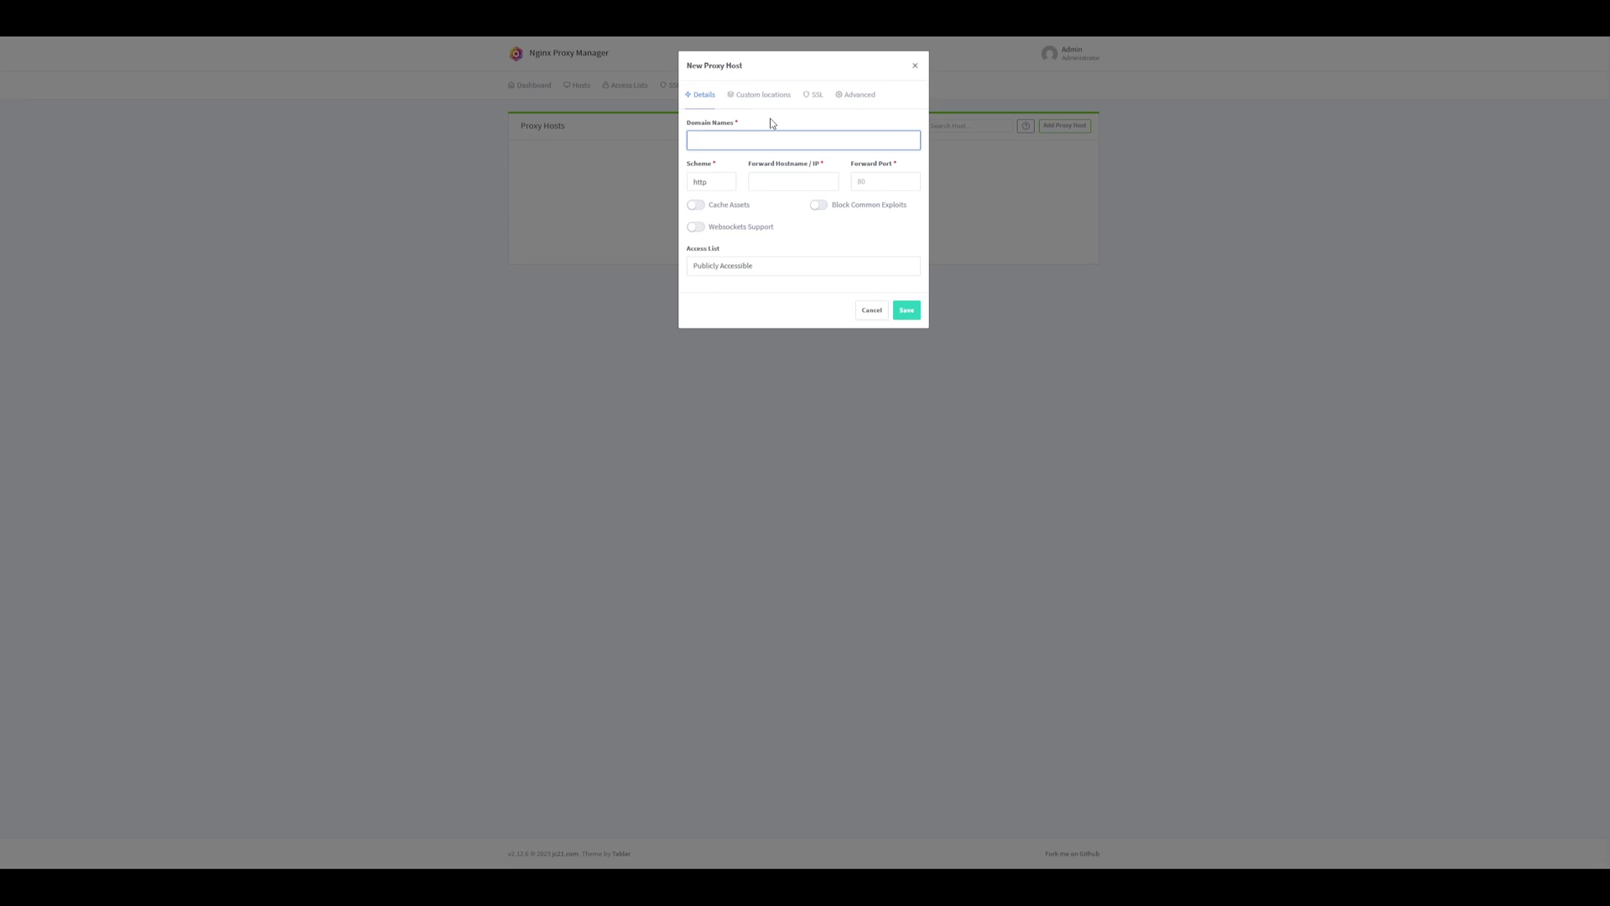
pyautogui.write('jellyfin.transwarphub.com')
pyautogui.press('Return')
# Forward the proxy host to 192.168.0.53 on port 30013 and save it.
pyautogui.click(783, 179)
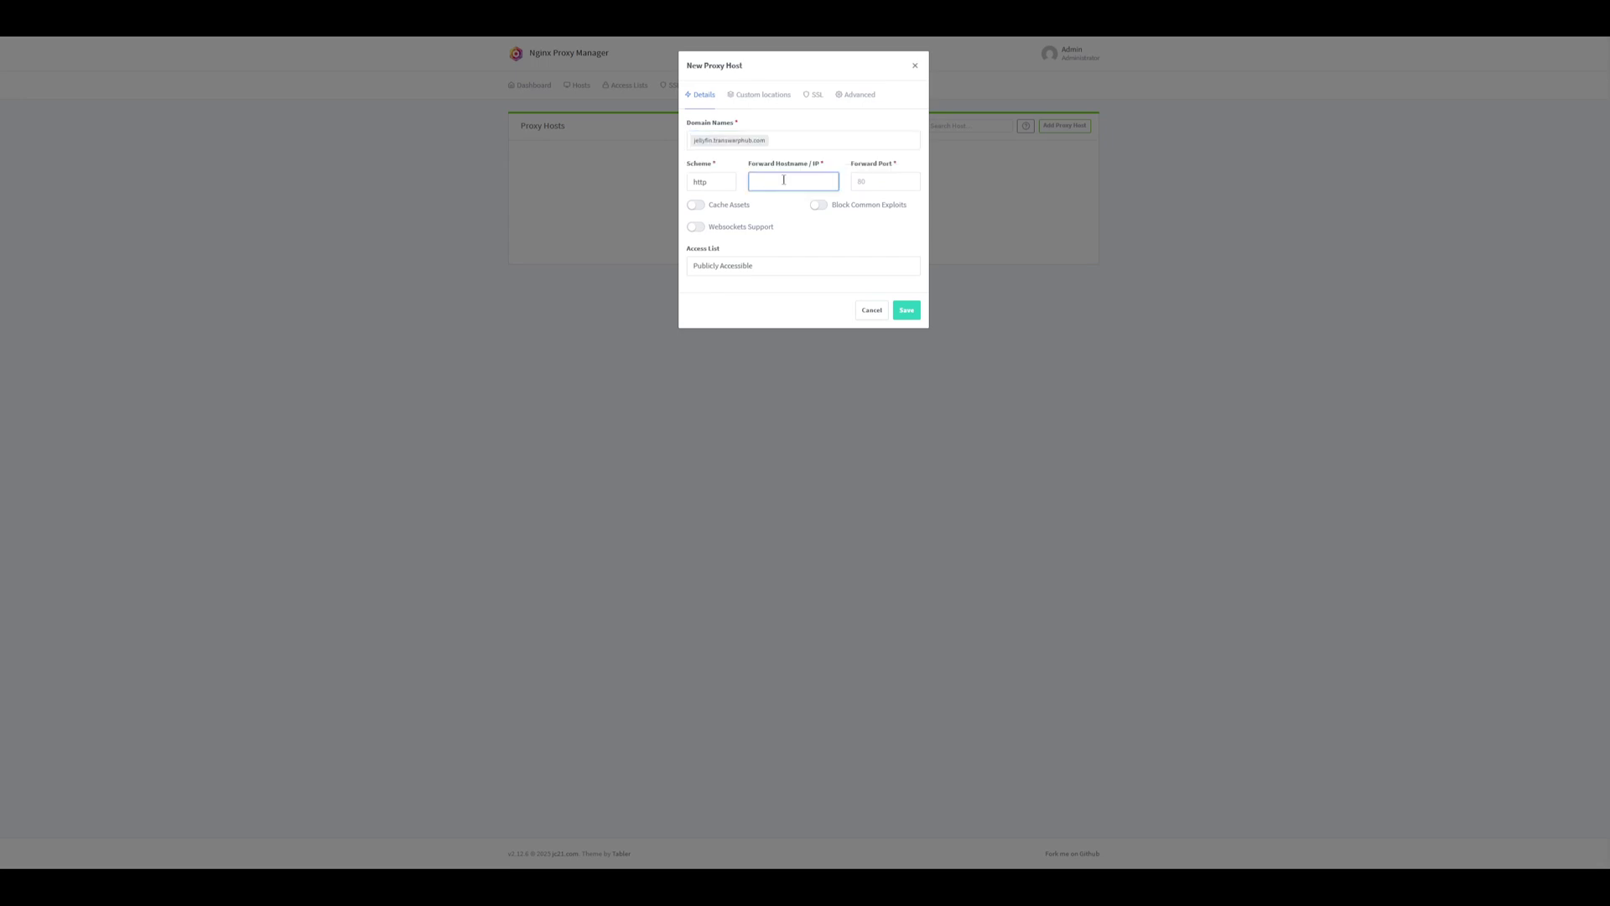
pyautogui.write('192.168.0.53')
pyautogui.click(888, 179)
pyautogui.click(904, 310)
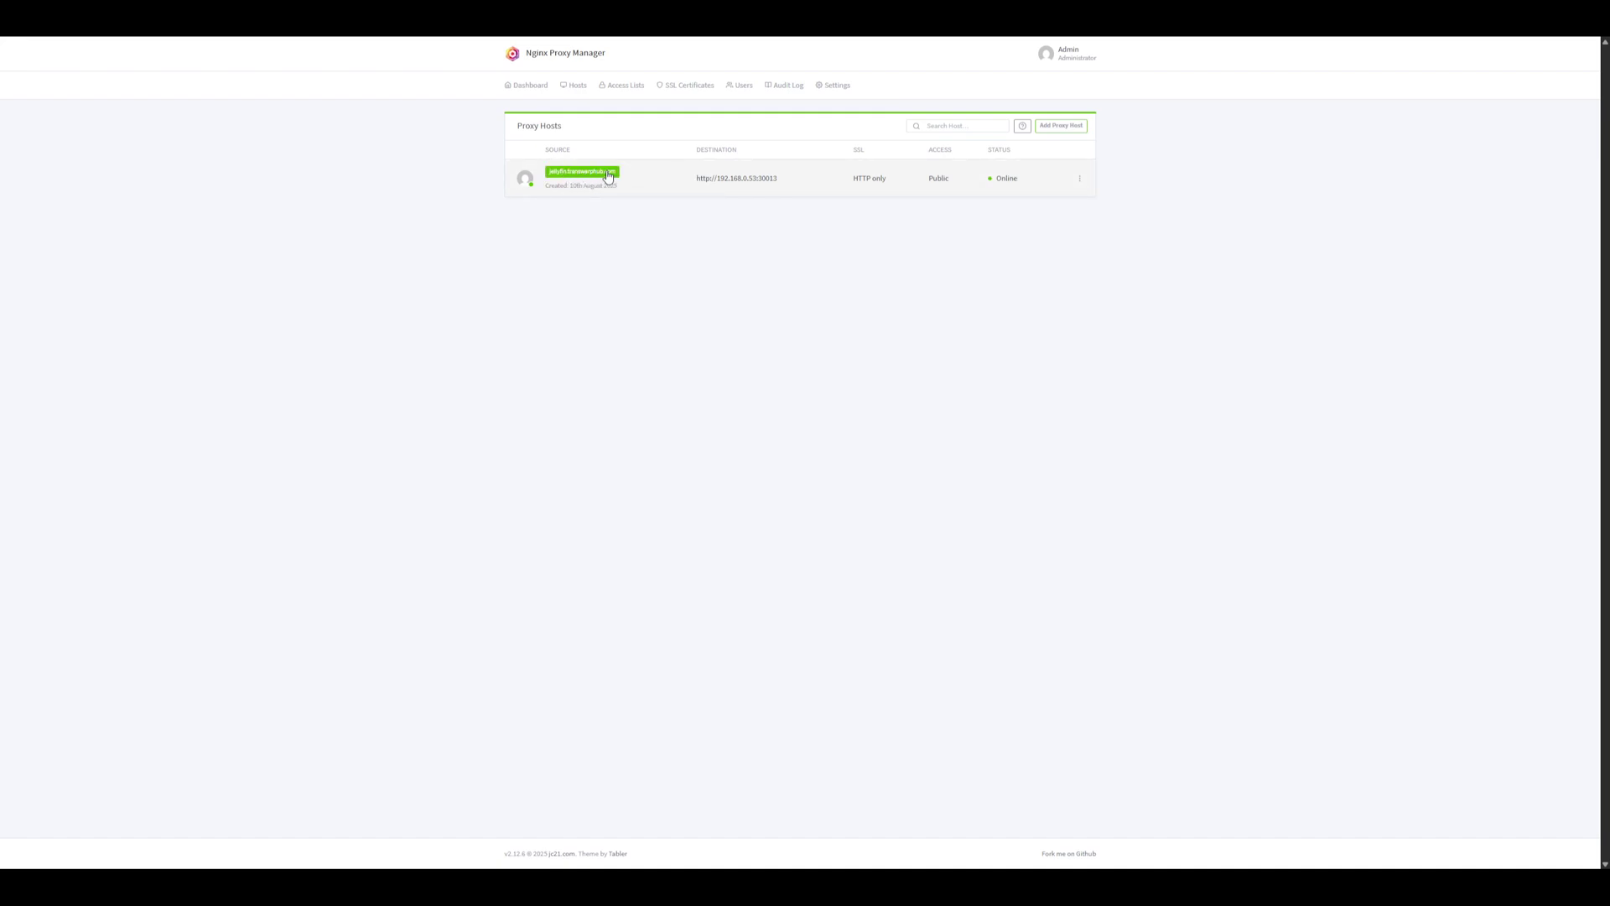
# Open jellyfin.transwarphub.com from the Proxy Hosts list and dismiss the saved-login suggestions.
pyautogui.click(608, 174)
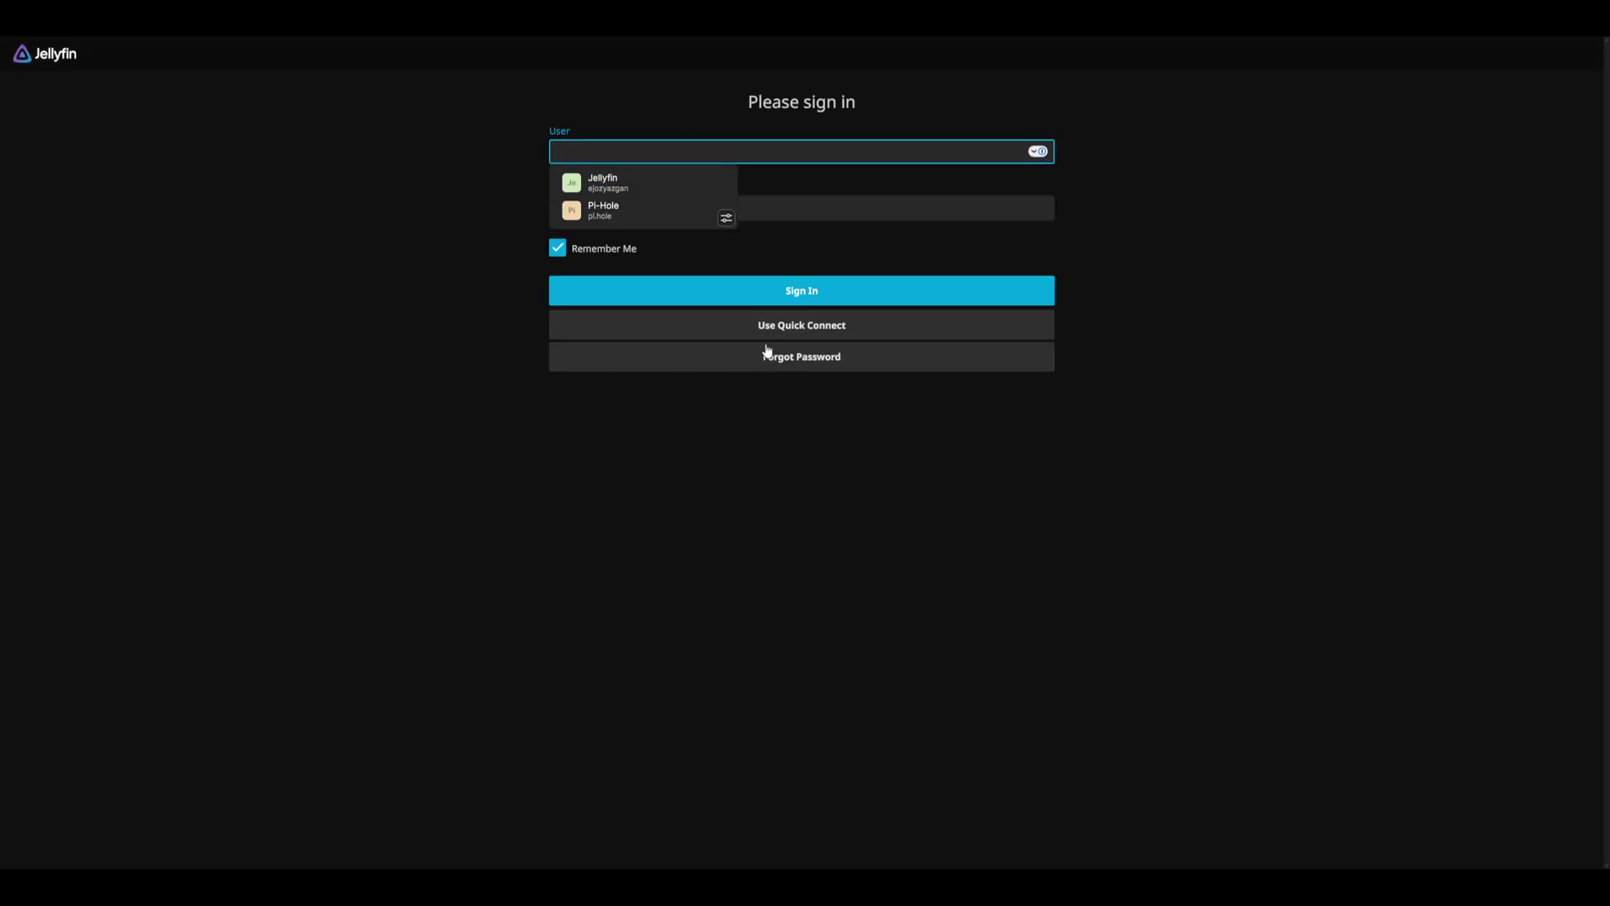
pyautogui.click(435, 286)
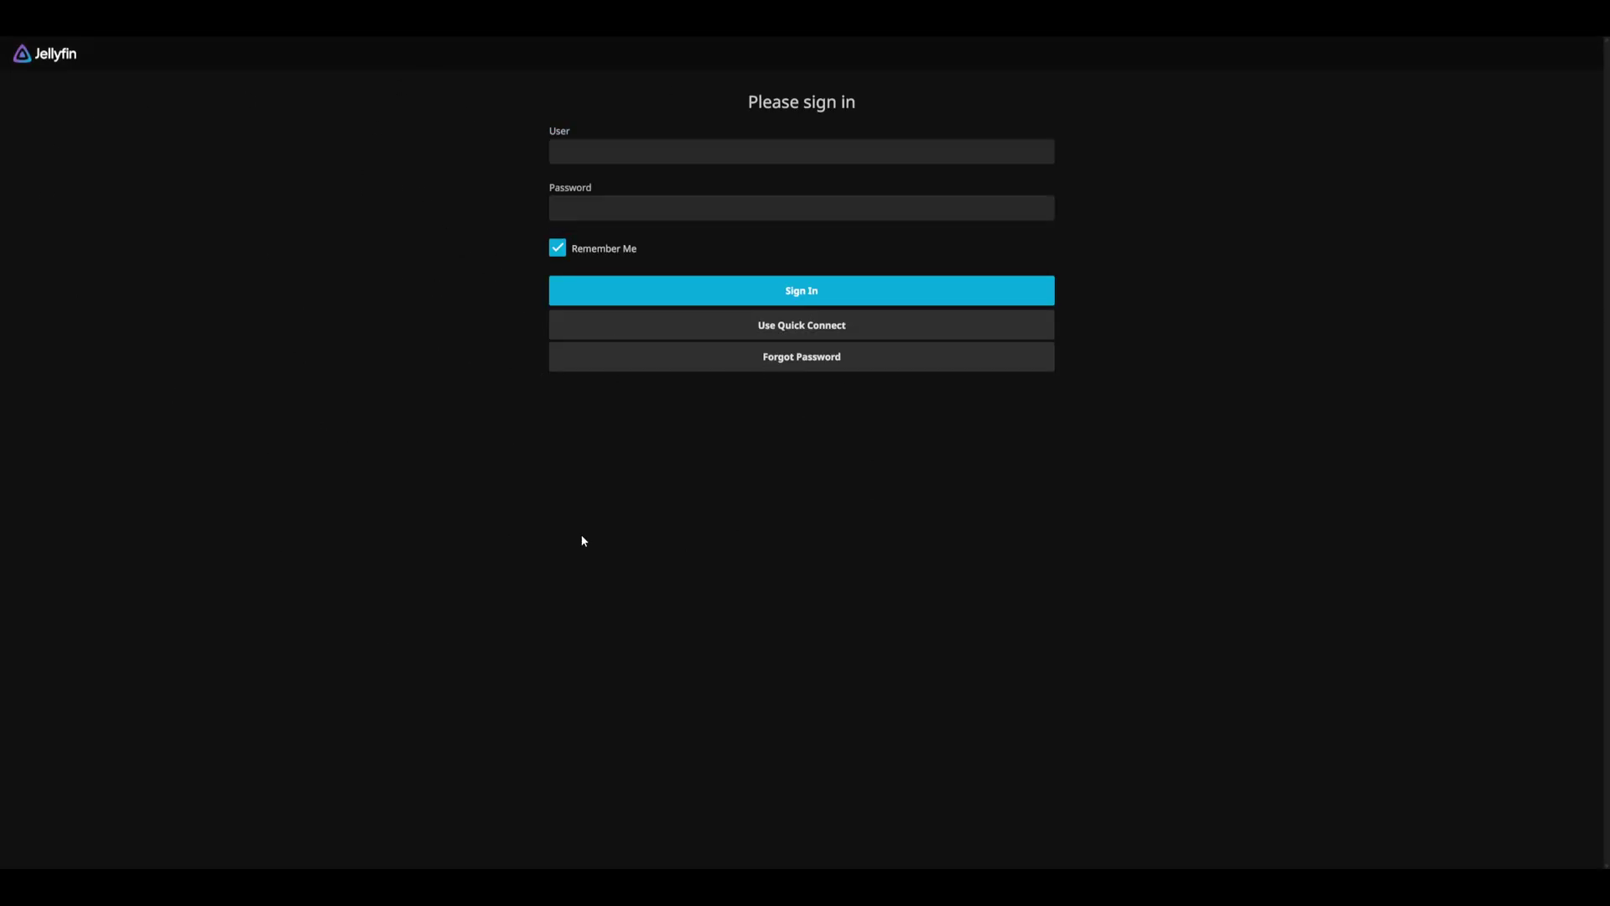